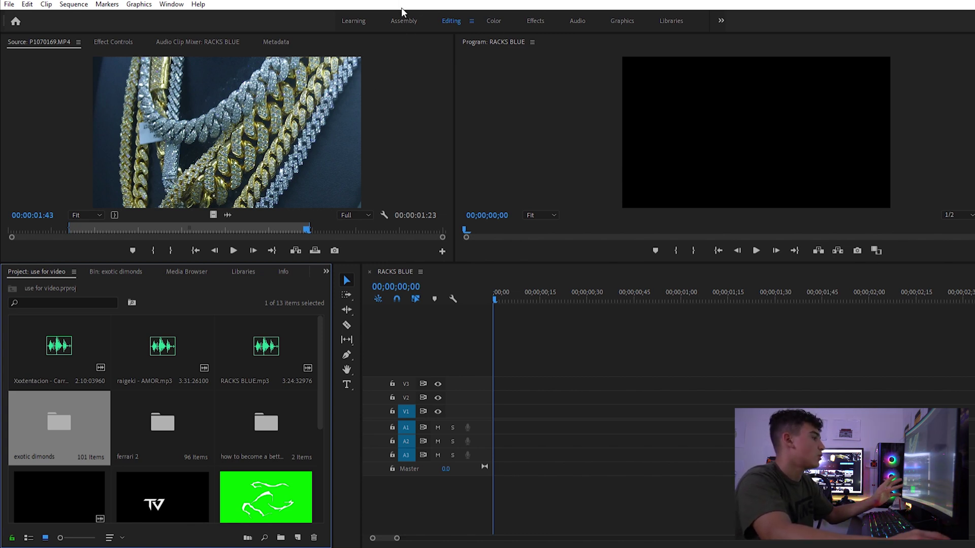
# Step: Look through the Assembly, Color, Effects, Audio, Graphics and Libraries workspaces and return to the Editing workspace
pyautogui.click(404, 21)
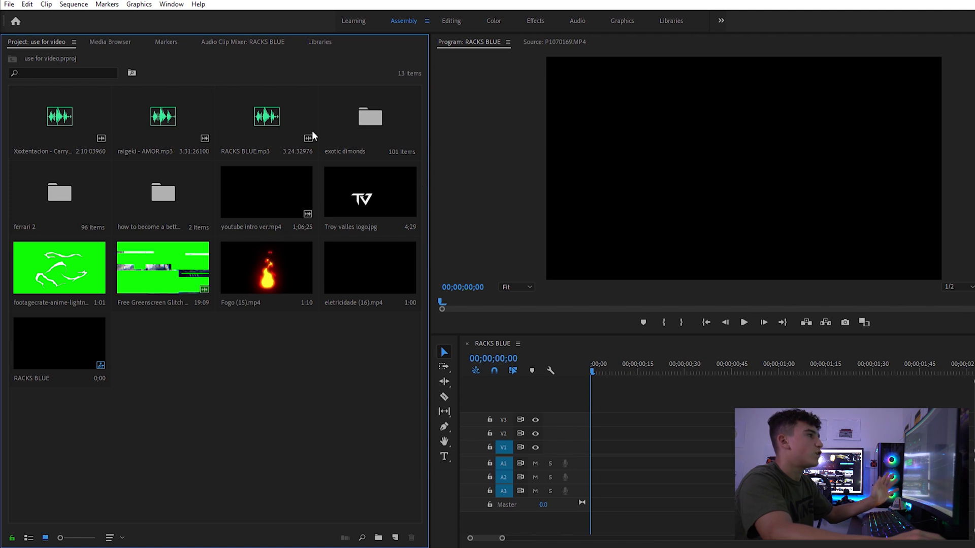
pyautogui.click(451, 21)
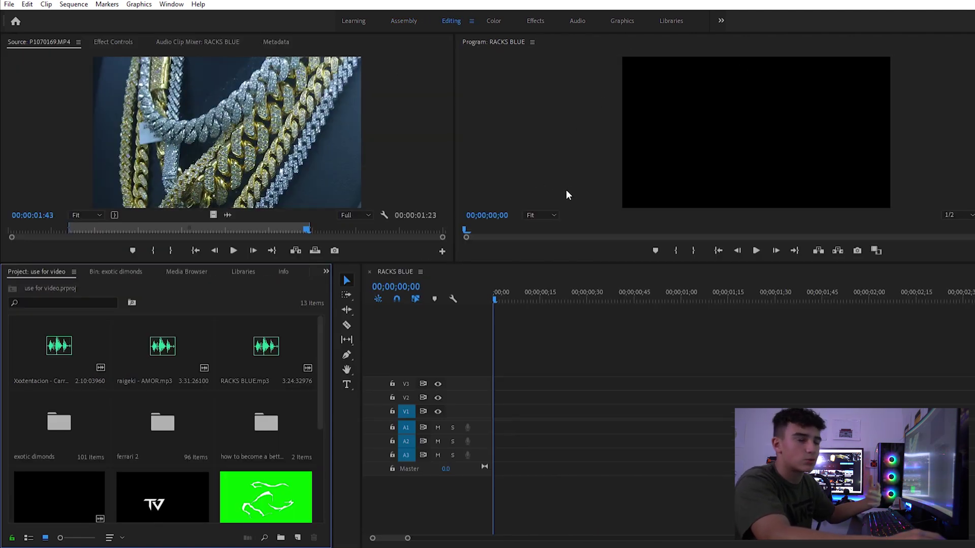
pyautogui.click(495, 17)
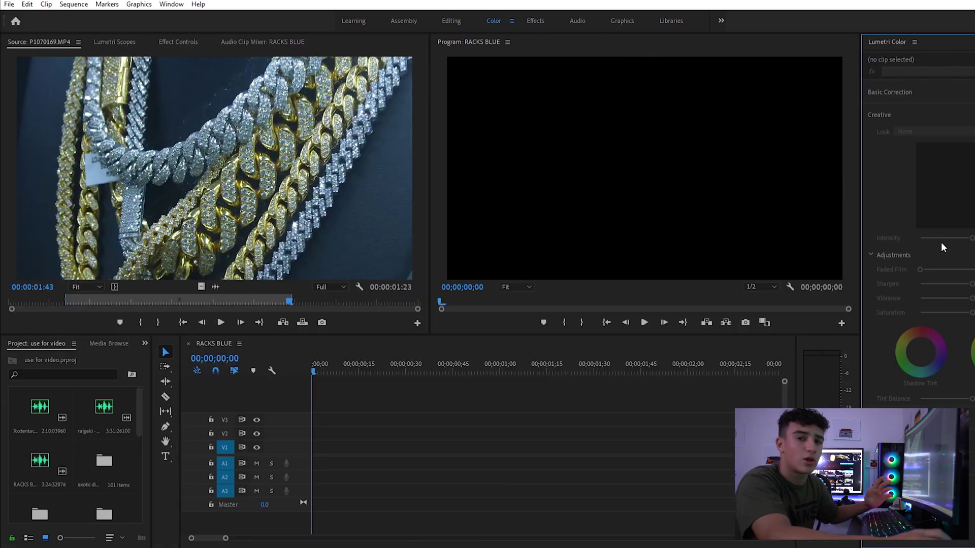
pyautogui.click(535, 20)
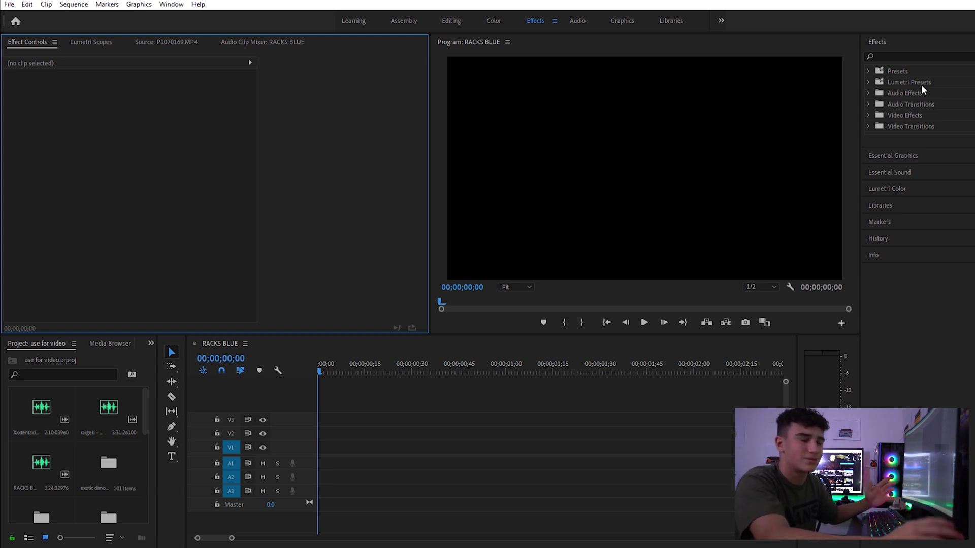
pyautogui.click(579, 17)
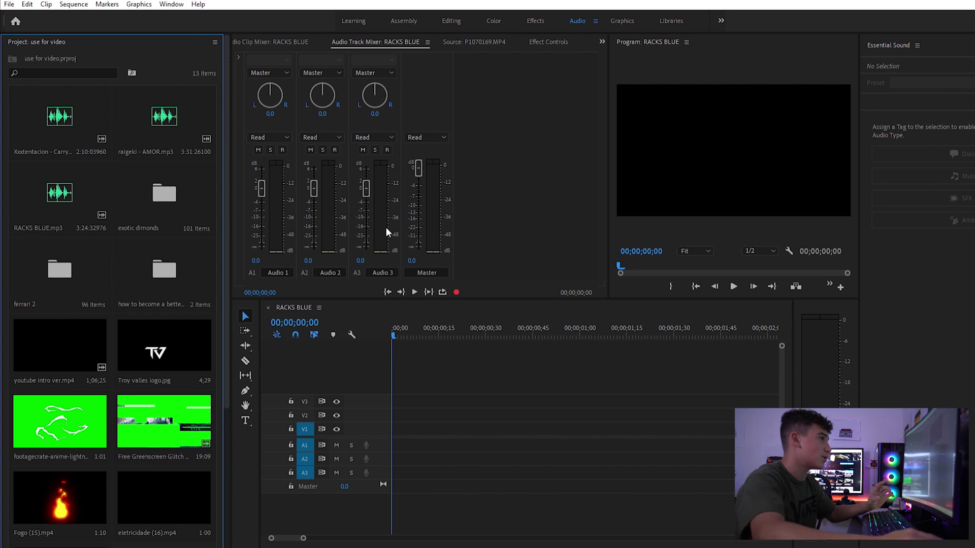
pyautogui.click(622, 21)
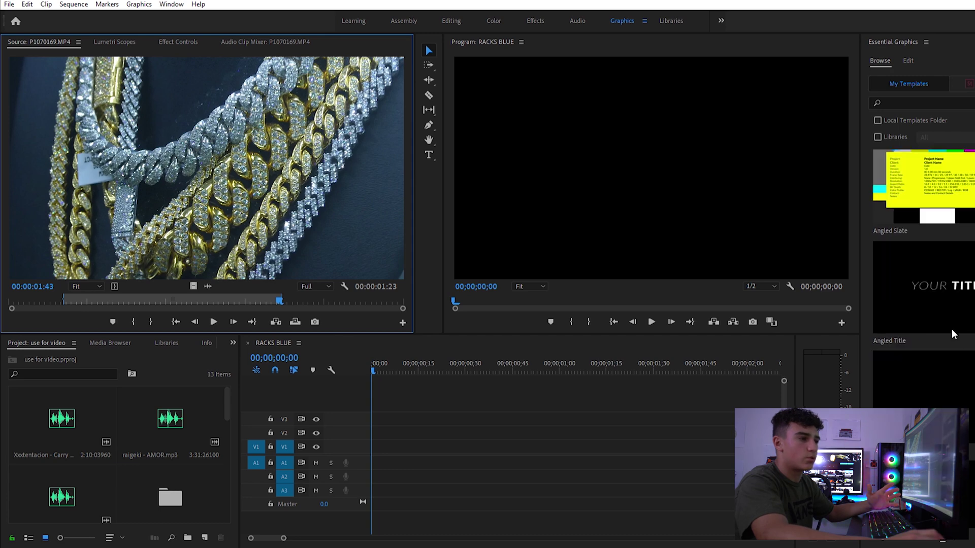
pyautogui.scroll(2, 938, 325)
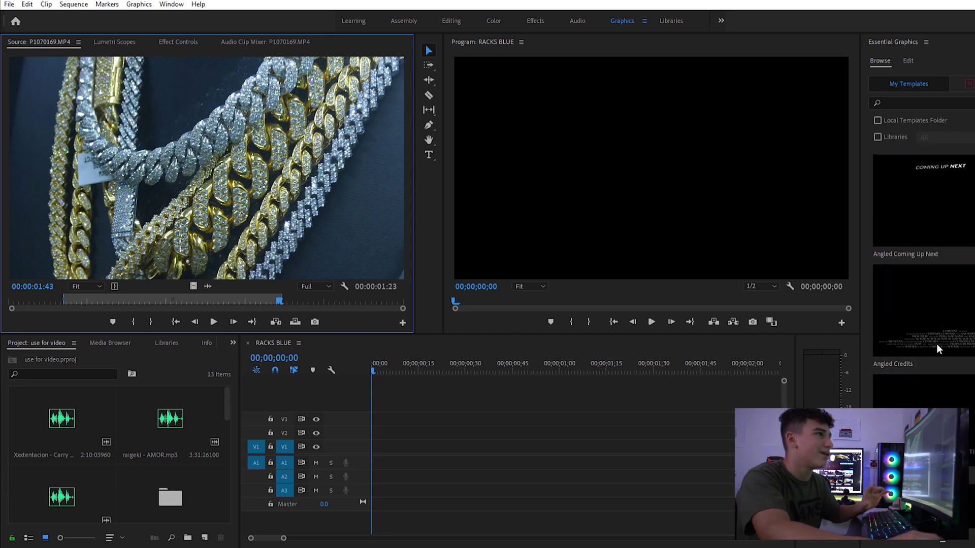
pyautogui.click(680, 20)
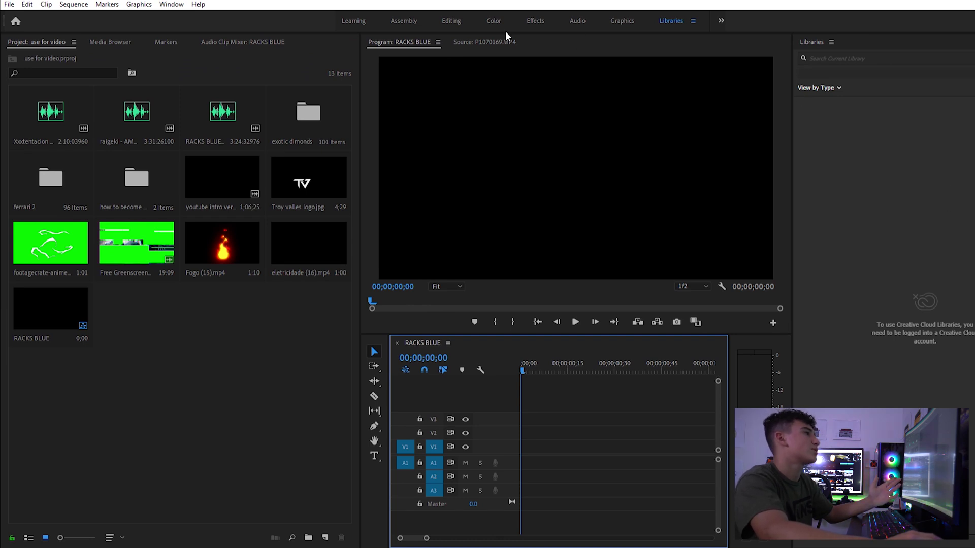
pyautogui.click(452, 20)
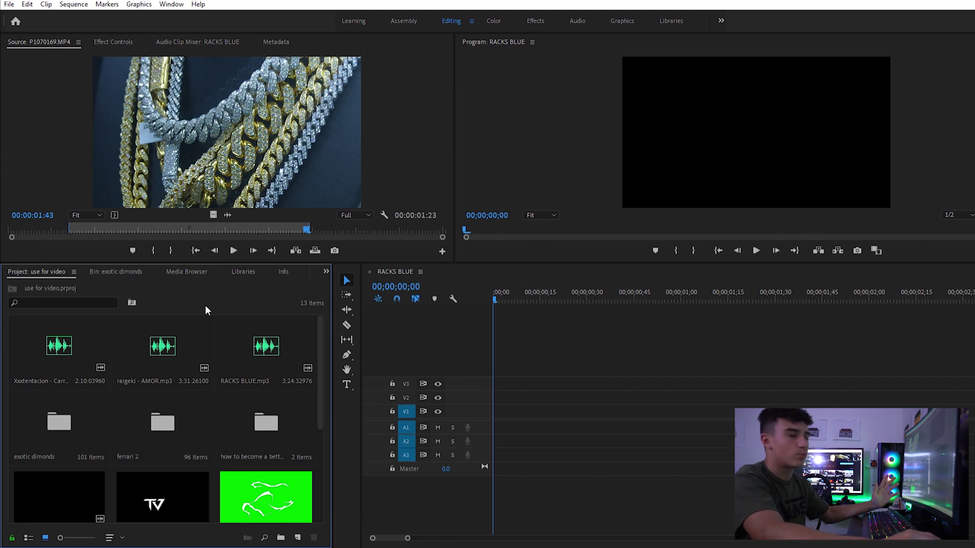
# Step: Load P1070156.MP4 from the exotic dimonds bin into the Source monitor and mark a range about 00:00:01:58 long
pyautogui.doubleClick(38, 403)
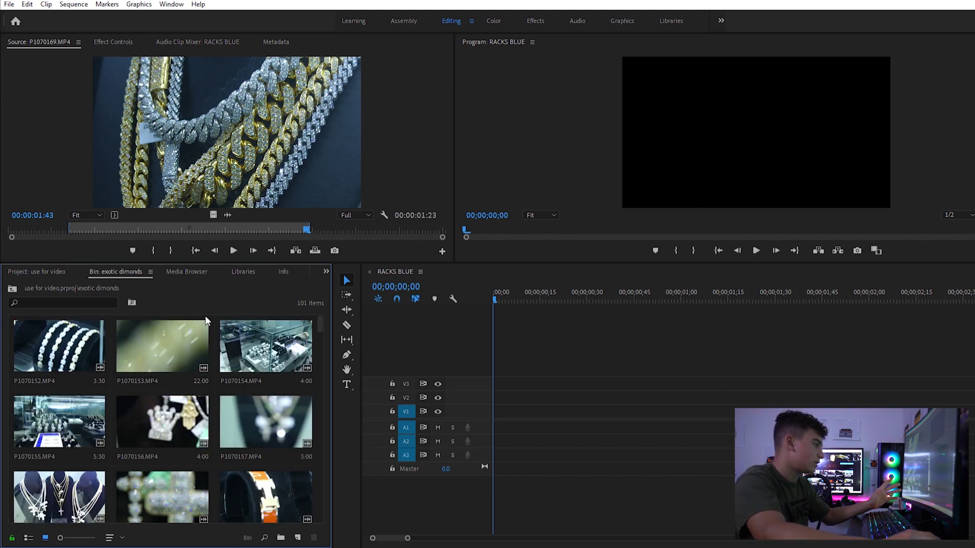
pyautogui.doubleClick(138, 403)
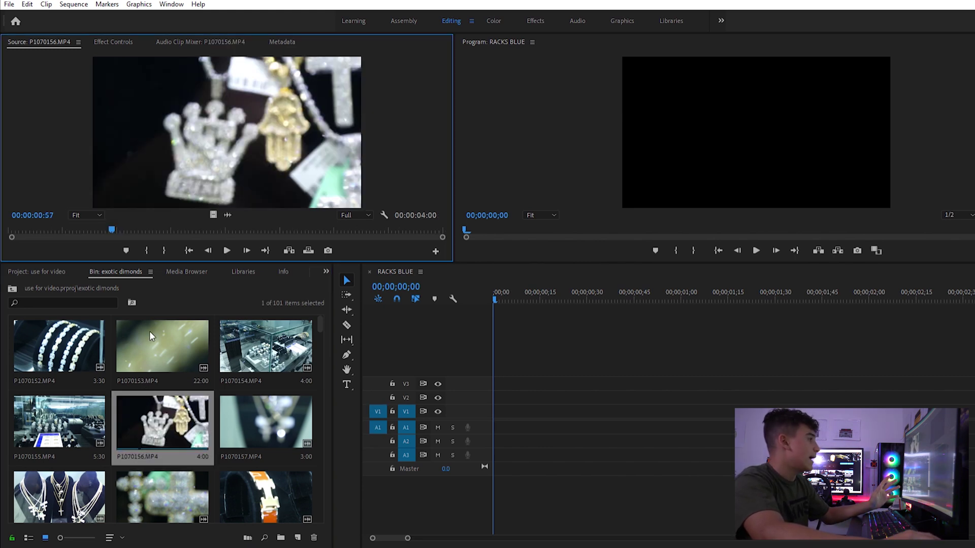
pyautogui.moveTo(110, 231); pyautogui.dragTo(88, 246)
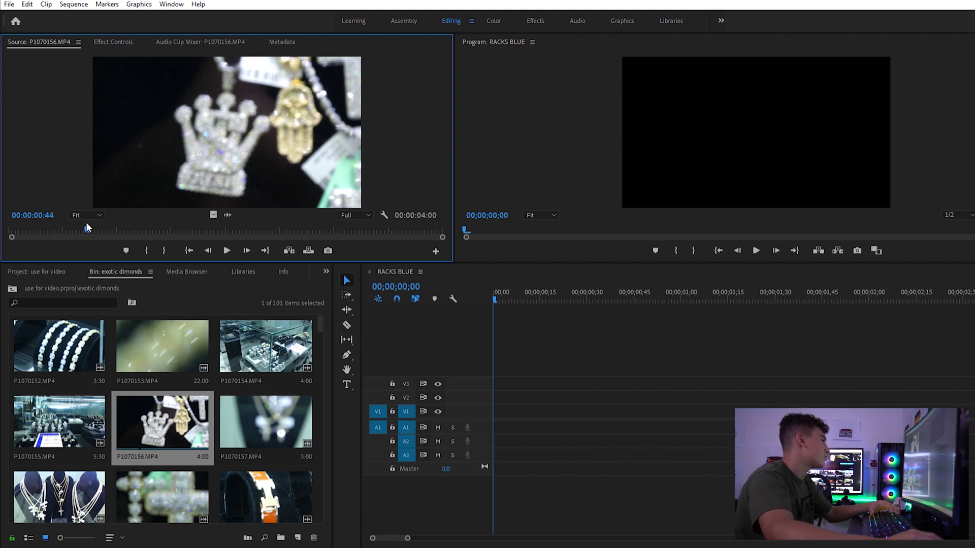
pyautogui.moveTo(90, 218)
pyautogui.mouseDown()
pyautogui.moveTo(111, 215)
pyautogui.moveTo(102, 216)
pyautogui.mouseUp()
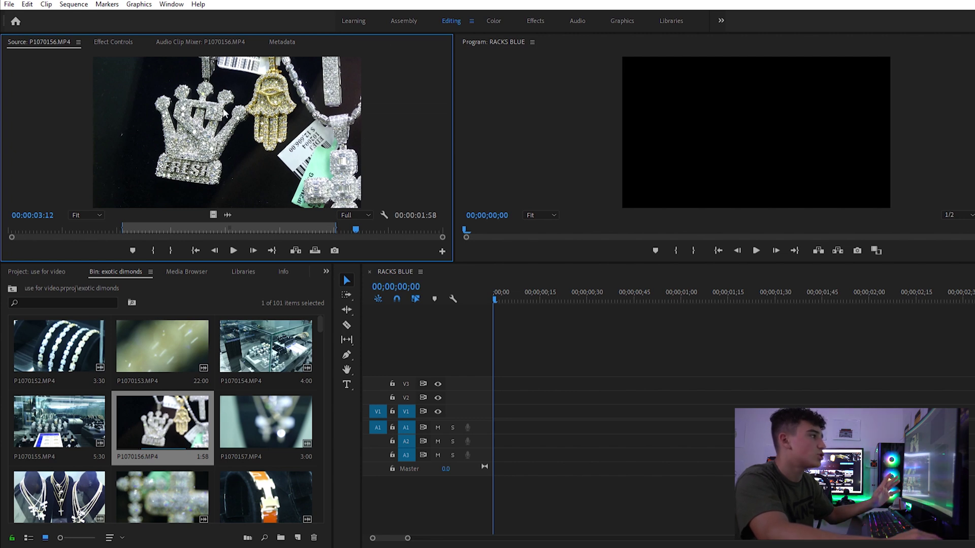
# Step: Try adding the marked P1070156.MP4 clip to the sequence with its audio and as video only on V2, removing each attempt
pyautogui.moveTo(224, 108); pyautogui.dragTo(545, 394)
pyautogui.hotkey('ctrl', 'z')
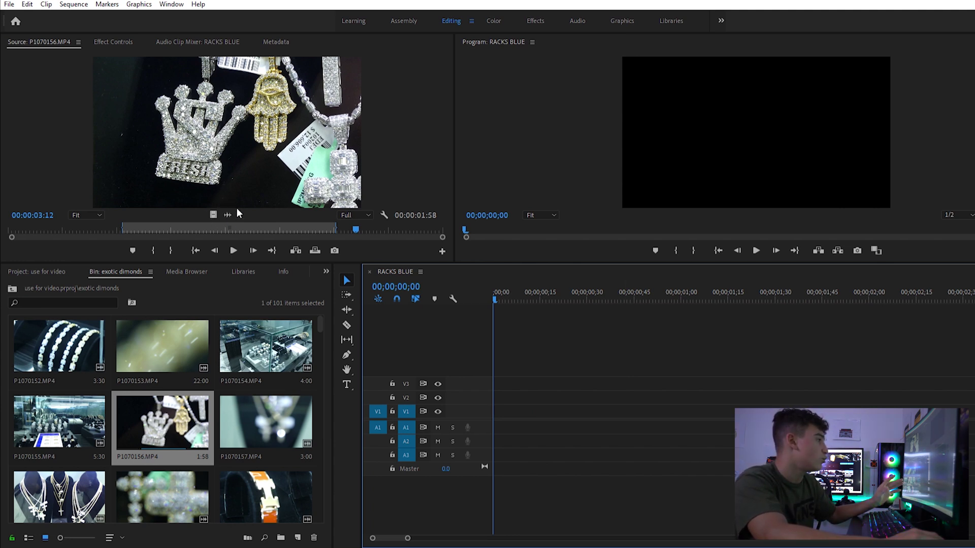
pyautogui.moveTo(213, 215); pyautogui.dragTo(495, 397)
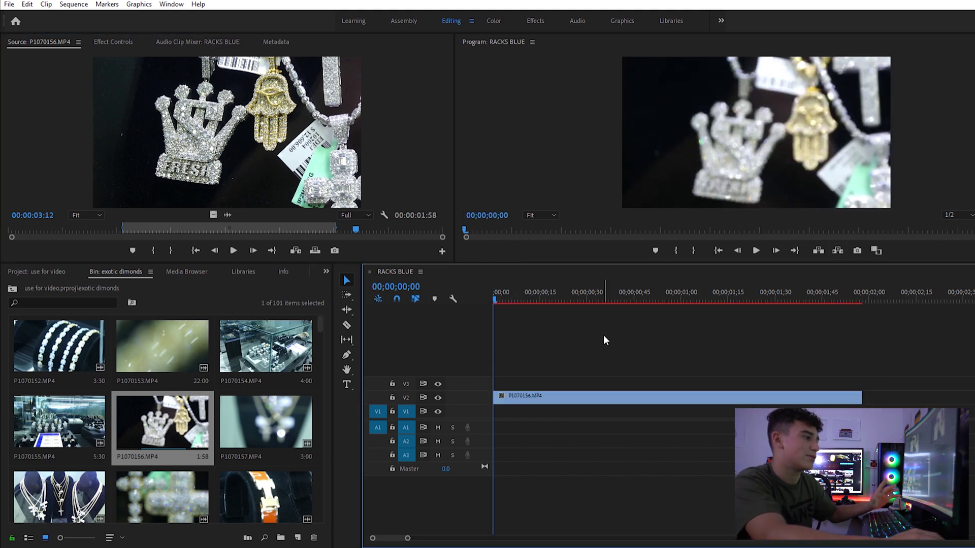
pyautogui.click(576, 394)
pyautogui.press('Delete')
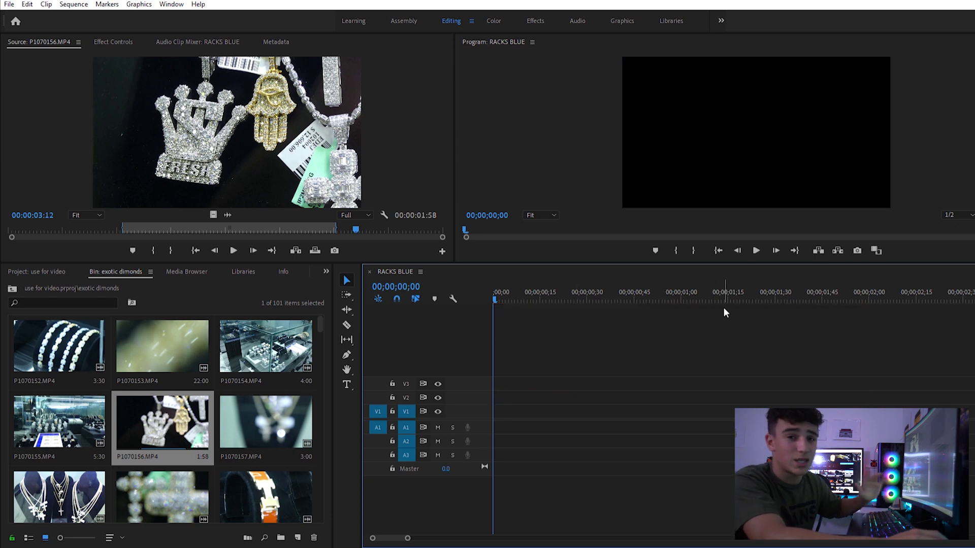
# Step: Place only the video of the marked P1070156.MP4 clip at the start of track V1
pyautogui.moveTo(234, 212); pyautogui.dragTo(523, 409)
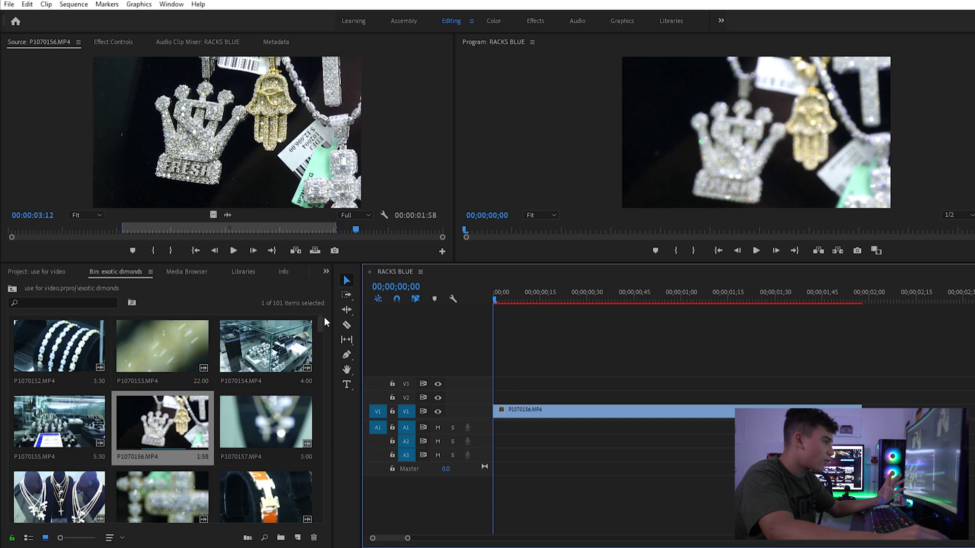
# Step: Cut the P1070156.MP4 clip on V1 into five pieces with the Razor tool
pyautogui.click(347, 325)
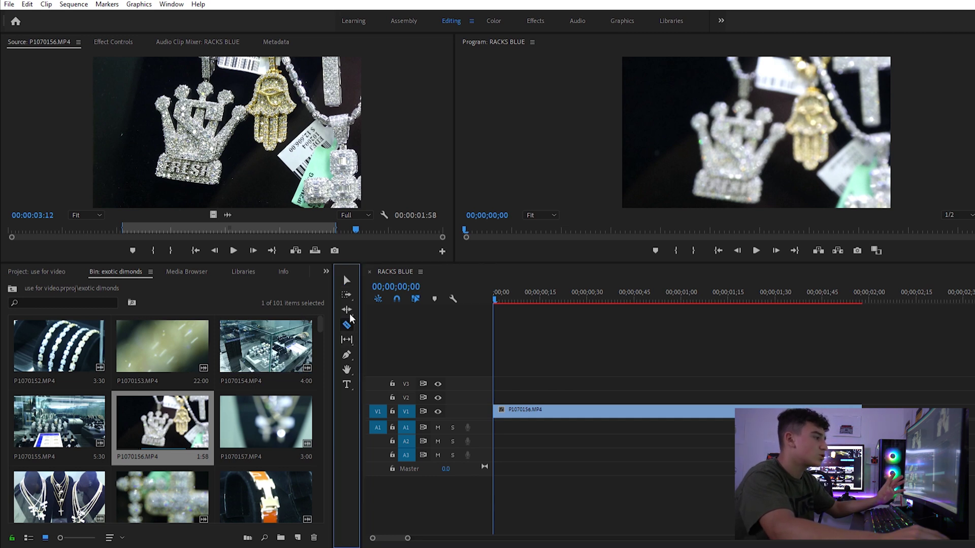
pyautogui.click(548, 409)
pyautogui.click(628, 409)
pyautogui.click(697, 410)
pyautogui.click(763, 410)
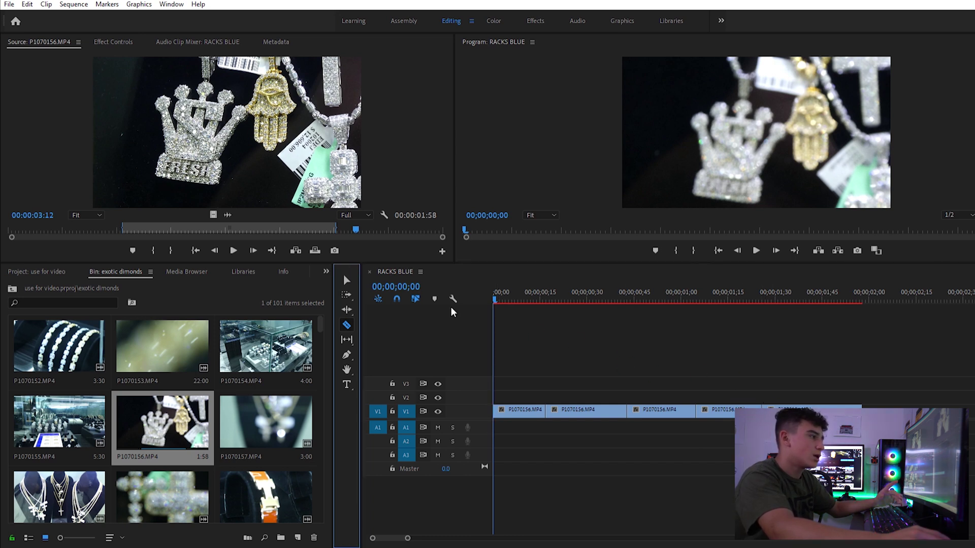
# Step: Delete the third and first pieces of the cut clip on V1
pyautogui.click(346, 280)
pyautogui.click(660, 406)
pyautogui.press('Delete')
pyautogui.click(533, 410)
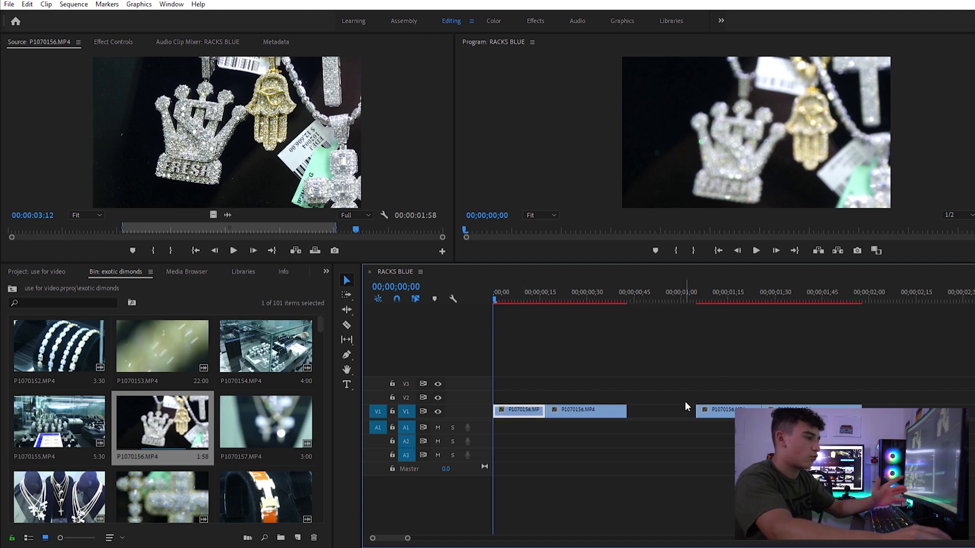
pyautogui.press('Delete')
# Step: Scrub the playhead to 00;00;01;41 over the last clip piece and briefly switch to the Slip tool before returning to the Selection tool
pyautogui.moveTo(495, 299); pyautogui.dragTo(809, 333)
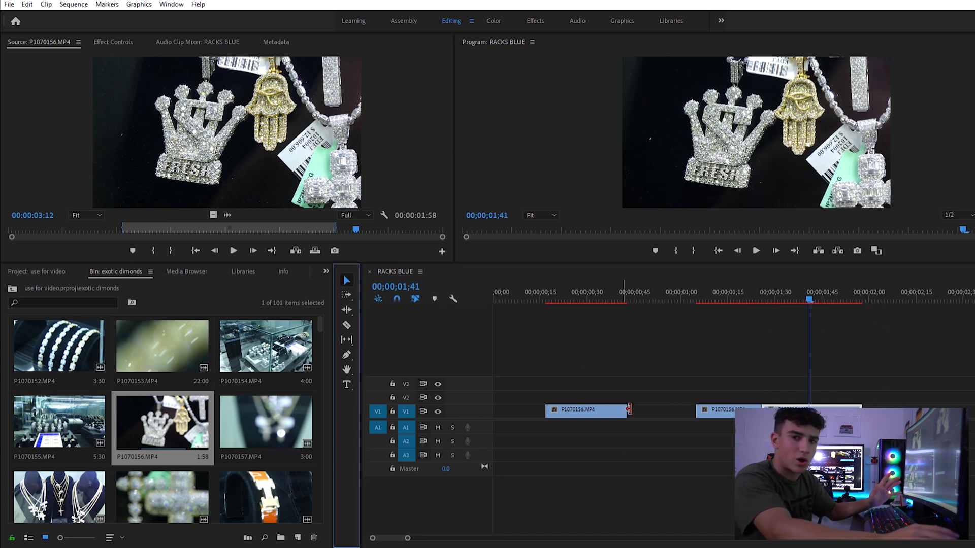
pyautogui.moveTo(826, 407)
pyautogui.mouseDown()
pyautogui.moveTo(583, 409)
pyautogui.moveTo(826, 407)
pyautogui.mouseUp()
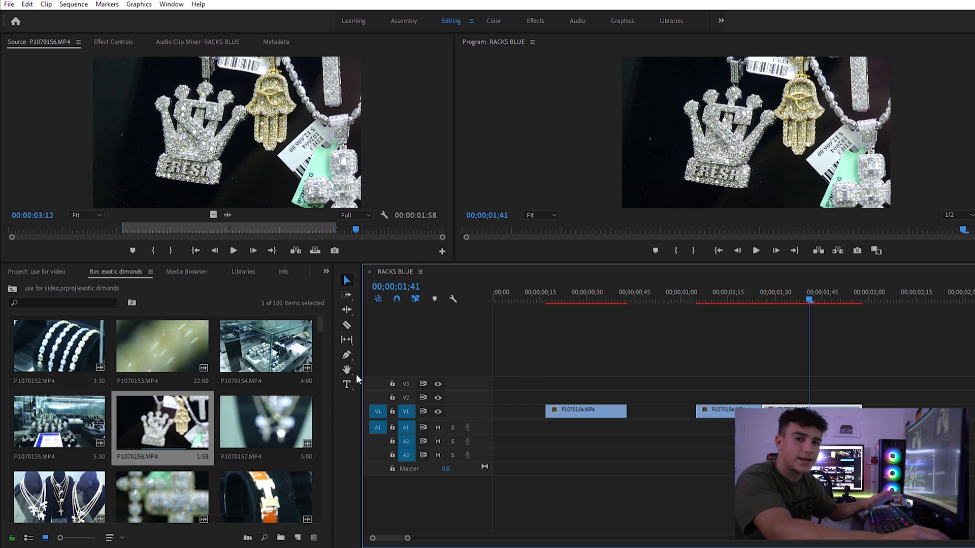
pyautogui.click(346, 339)
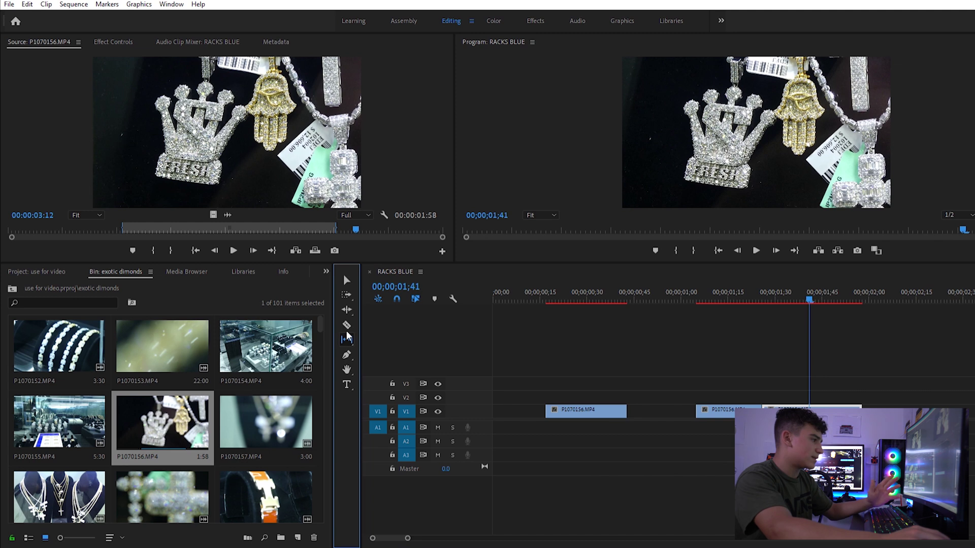
pyautogui.click(346, 279)
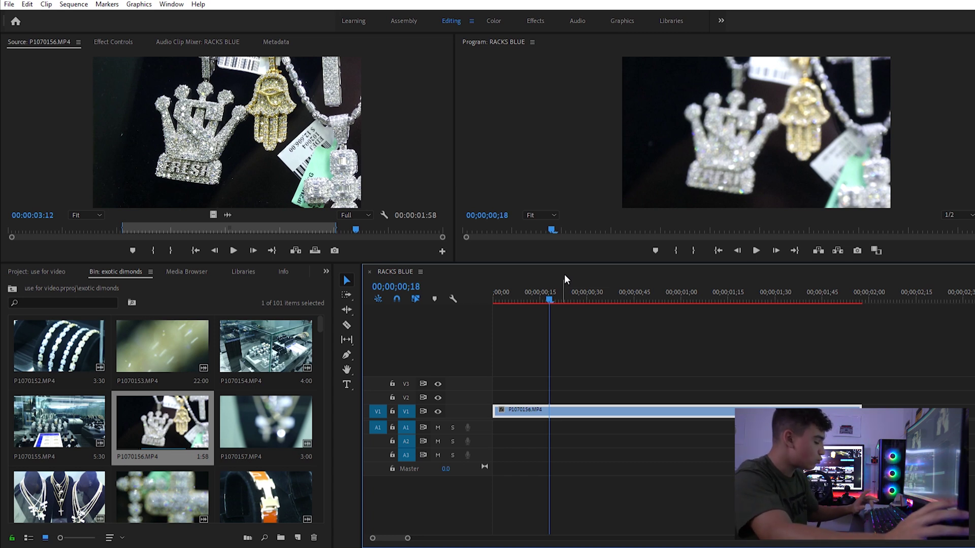
# Step: Razor the restored V1 clip at nine points, with the last four cuts close together in its second piece
pyautogui.click(347, 326)
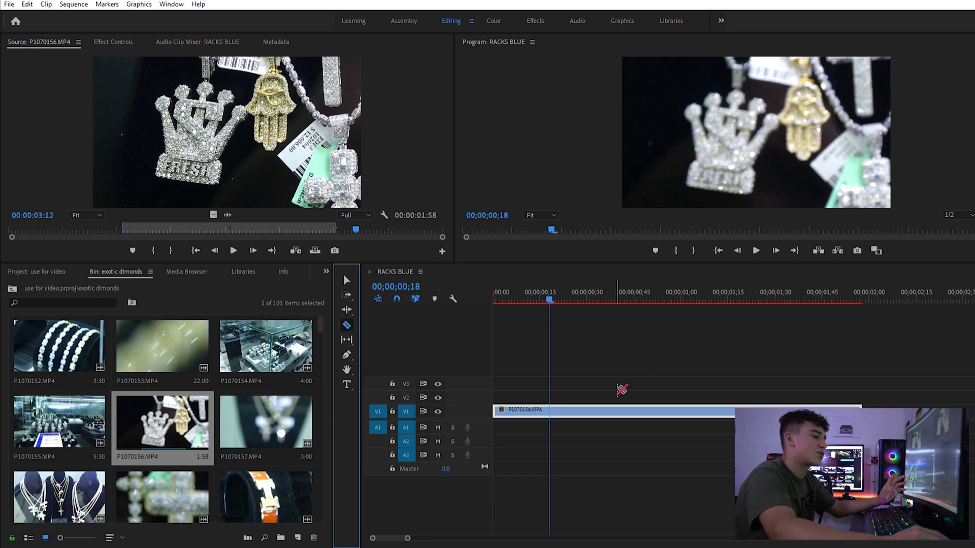
pyautogui.click(624, 410)
pyautogui.click(728, 409)
pyautogui.click(781, 409)
pyautogui.click(667, 409)
pyautogui.click(563, 410)
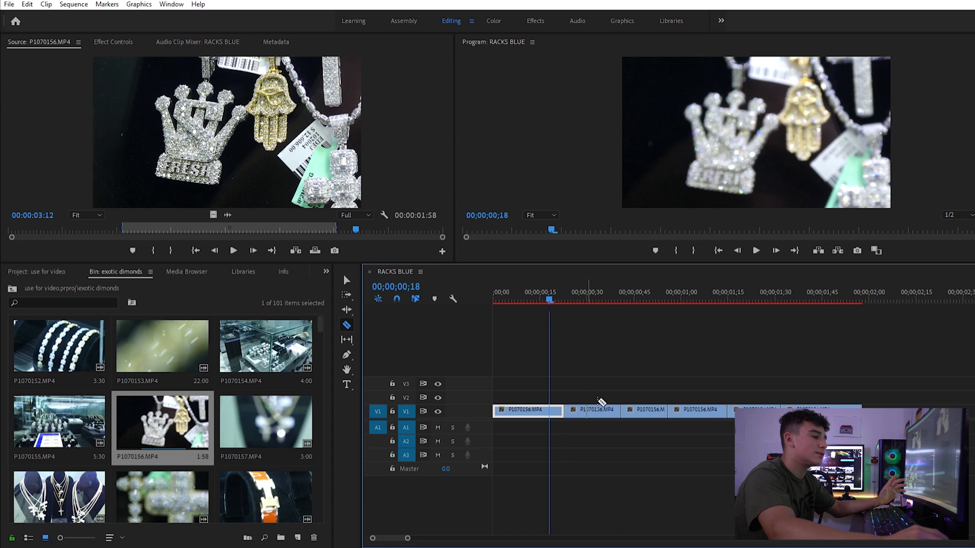
pyautogui.click(603, 409)
pyautogui.click(590, 409)
pyautogui.click(580, 409)
pyautogui.click(570, 409)
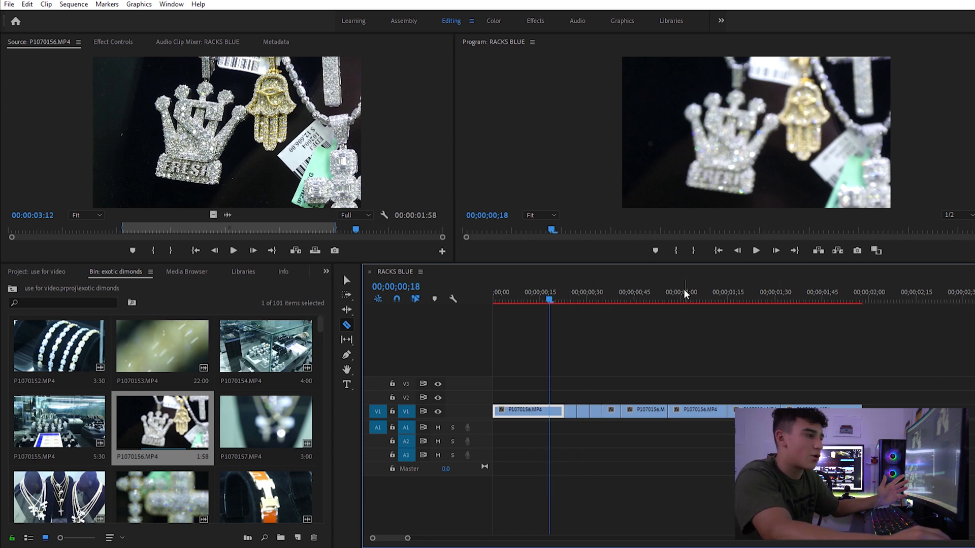
# Step: Return the playhead to the sequence start and delete the run of cut pieces from the middle of the V1 clip
pyautogui.press('Home')
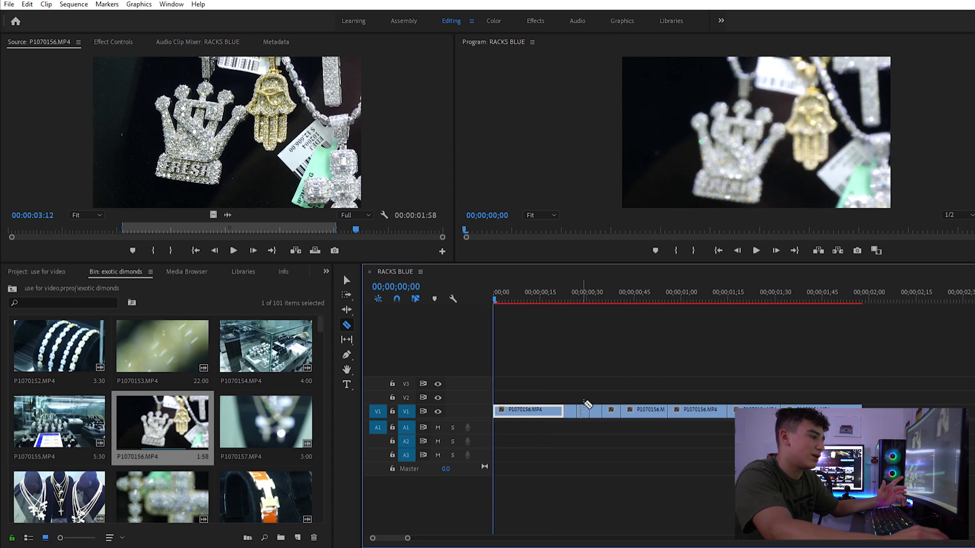
pyautogui.press('v')
pyautogui.click(584, 409)
pyautogui.press('Delete')
pyautogui.moveTo(587, 395); pyautogui.dragTo(679, 420)
pyautogui.press('Delete')
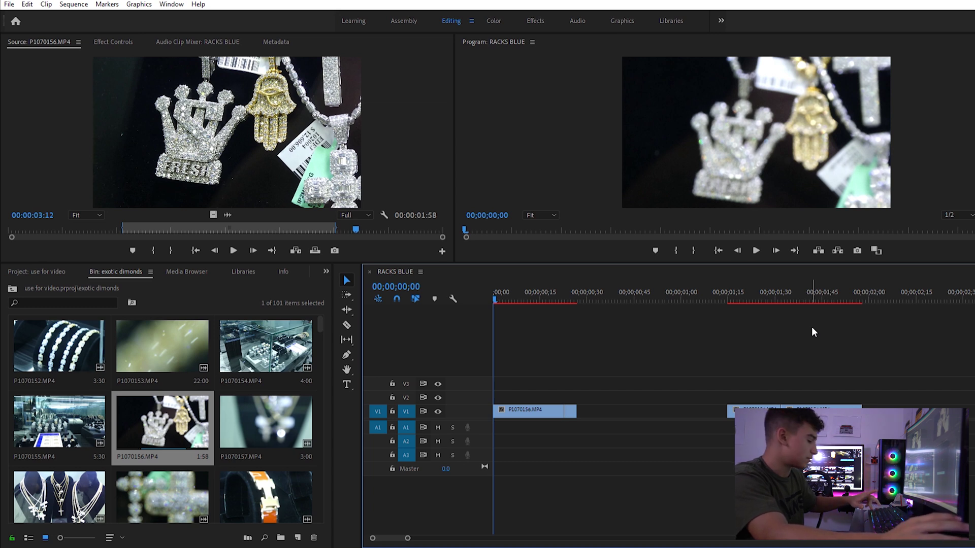
# Step: Undo the piece deletions and razor cuts on the P1070156.MP4 clip in V1
pyautogui.hotkey('ctrl', 'z')
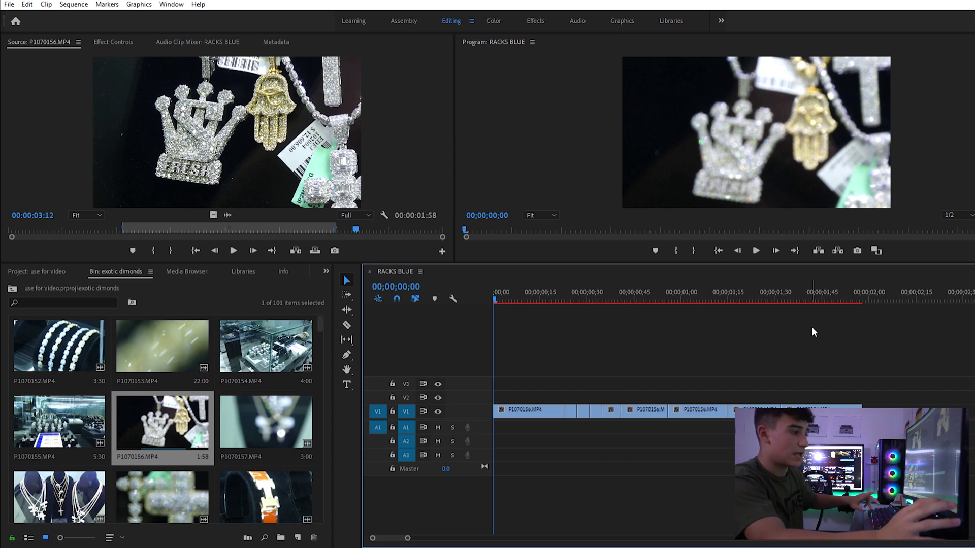
pyautogui.hotkey('ctrl', 'z')
pyautogui.hotkey('ctrl', 'z')
pyautogui.hotkey('ctrl', 'z')
pyautogui.hotkey('ctrl', 'z')
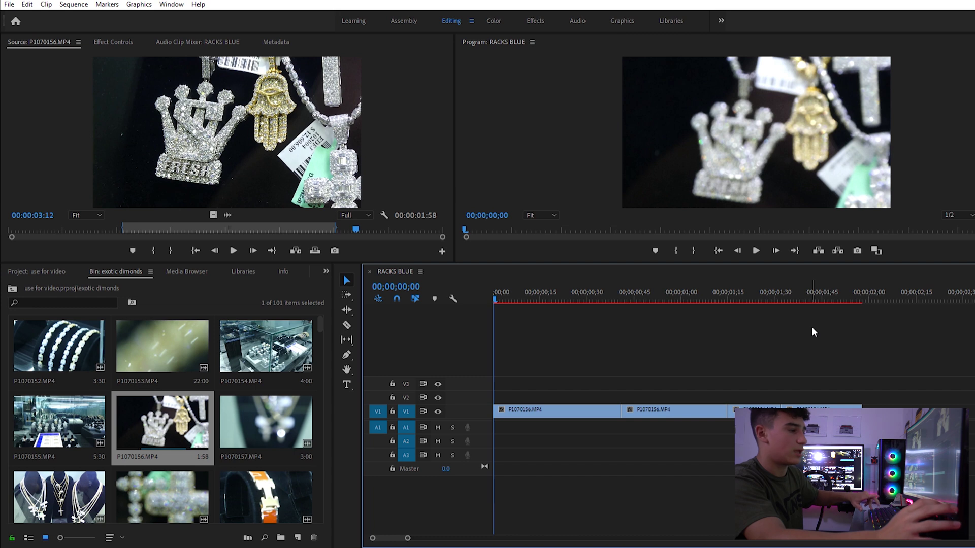
pyautogui.hotkey('ctrl', 'z')
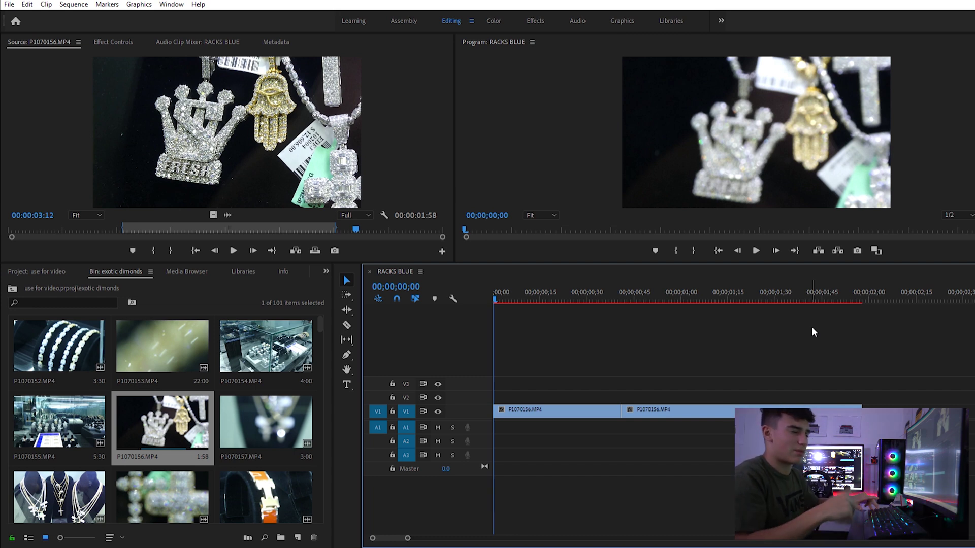
pyautogui.hotkey('ctrl', 'z')
# Step: Extend the end of the P1070156.MP4 clip in V1 to the music cue at 00;00;01;26
pyautogui.click(809, 297)
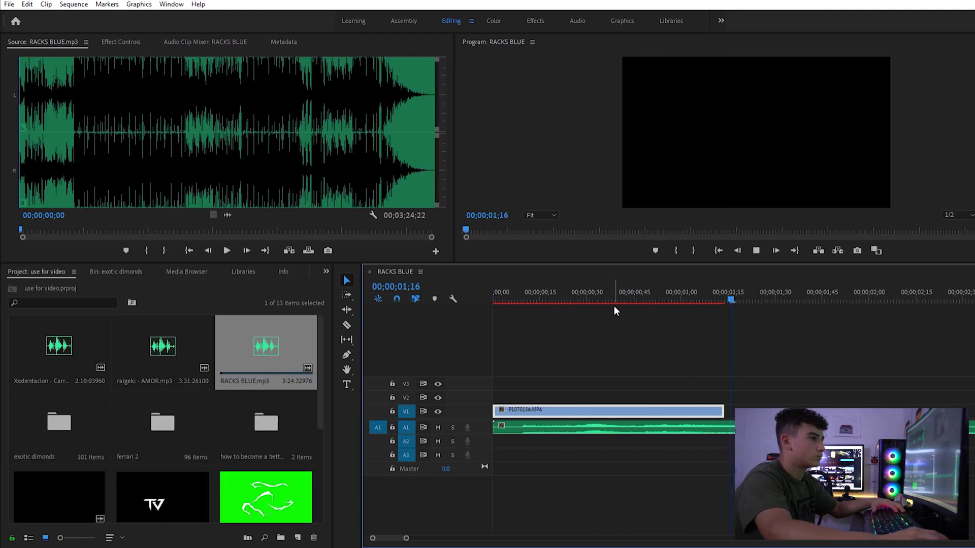
pyautogui.moveTo(404, 538); pyautogui.dragTo(620, 522)
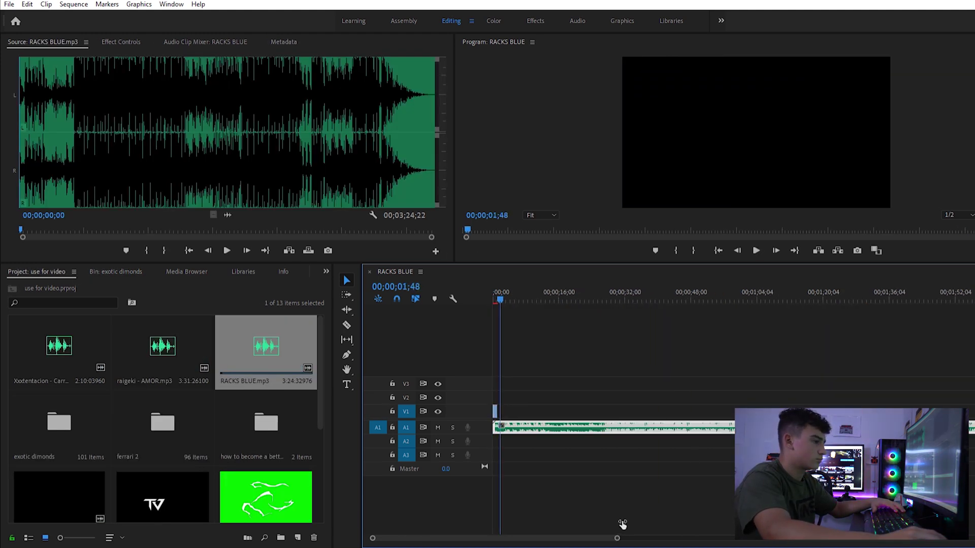
pyautogui.press('space')
pyautogui.click(616, 298)
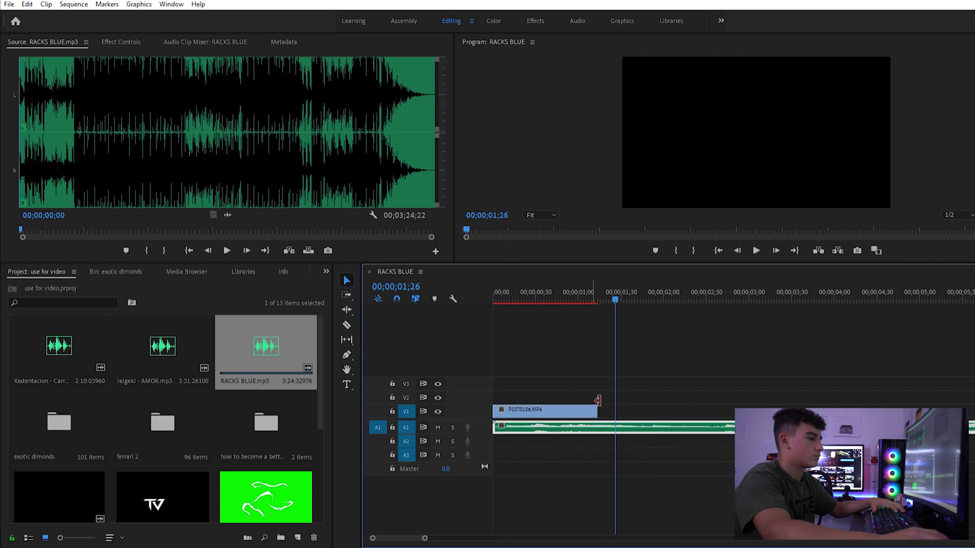
pyautogui.moveTo(598, 411); pyautogui.dragTo(614, 411)
# Step: Open P1070183.MP4 from the exotic dimonds bin, mark its out point and overwrite it onto V1 after the P1070156.MP4 clip
pyautogui.click(116, 272)
pyautogui.scroll(-9, 320, 371)
pyautogui.doubleClick(153, 401)
pyautogui.press('o')
pyautogui.press('.')
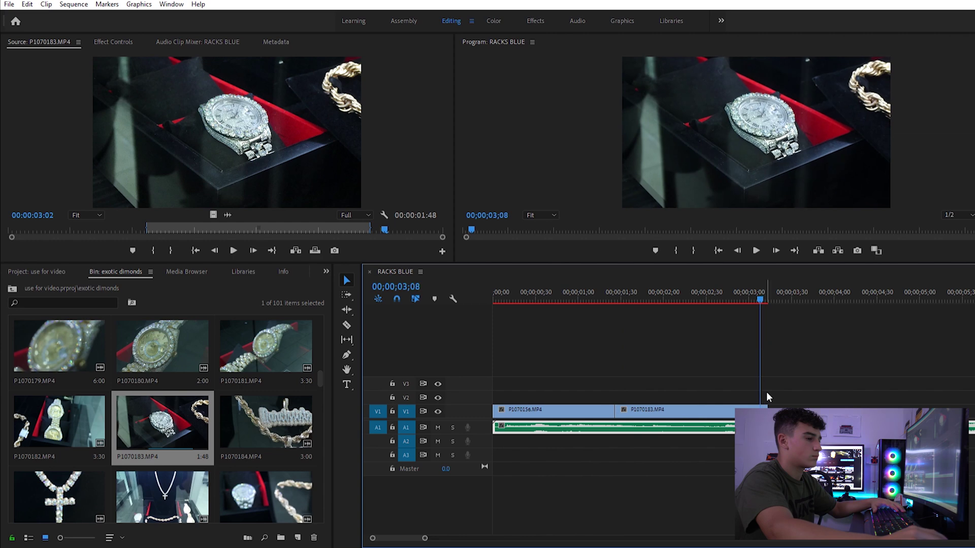
# Step: Mark in and out points on P1070184.MP4 and overwrite the marked range onto V1 after the P1070183.MP4 clip
pyautogui.scroll(-3, 263, 427)
pyautogui.scroll(3, 263, 428)
pyautogui.doubleClick(276, 423)
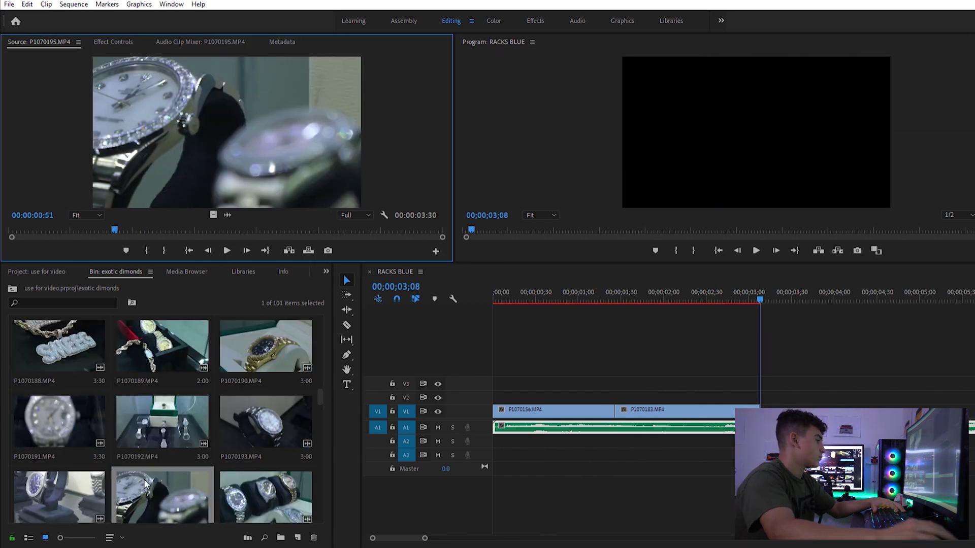
pyautogui.press('i')
pyautogui.press('space')
pyautogui.press('o')
pyautogui.press('space')
pyautogui.press('.')
# Step: Mark ranges of P1070205.MP4 and P1070203.MP4 and place them on V1 after P1070184.MP4, with P1070203.MP4 first
pyautogui.click(907, 293)
pyautogui.moveTo(908, 293); pyautogui.dragTo(641, 293)
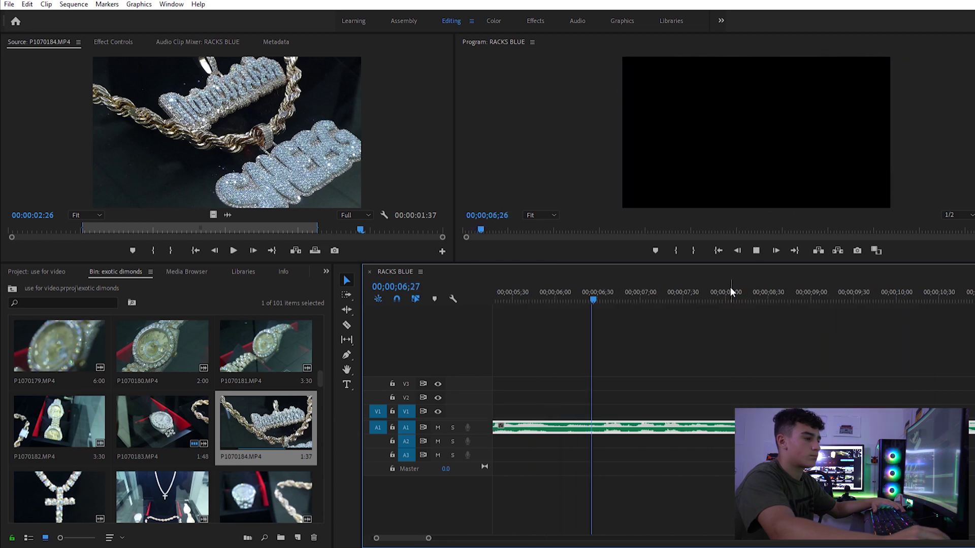
pyautogui.scroll(-1, 97, 443)
pyautogui.scroll(-5, 166, 417)
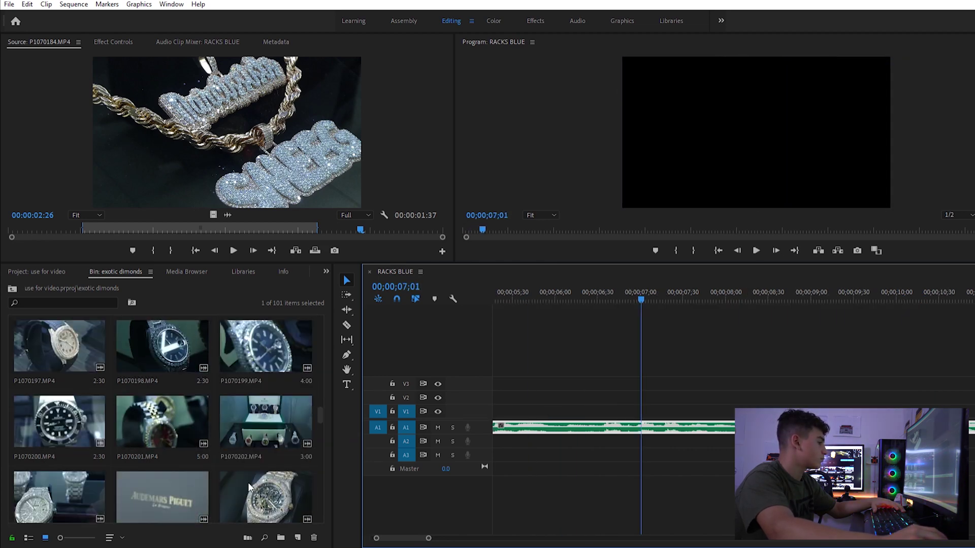
pyautogui.doubleClick(240, 478)
pyautogui.press('space')
pyautogui.press('o')
pyautogui.press('.')
pyautogui.doubleClick(38, 487)
pyautogui.press('space')
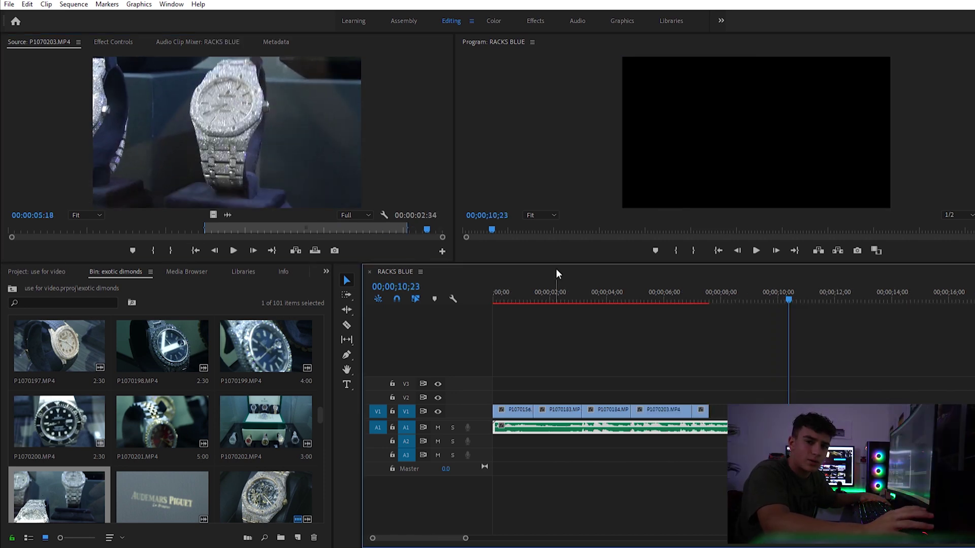
# Step: Play the sequence from the P1070183.MP4 clip into the P1070203.MP4 clip to check the cuts against the music
pyautogui.moveTo(578, 290)
pyautogui.mouseDown()
pyautogui.moveTo(543, 287)
pyautogui.moveTo(610, 303)
pyautogui.moveTo(575, 310)
pyautogui.mouseUp()
pyautogui.press('space')
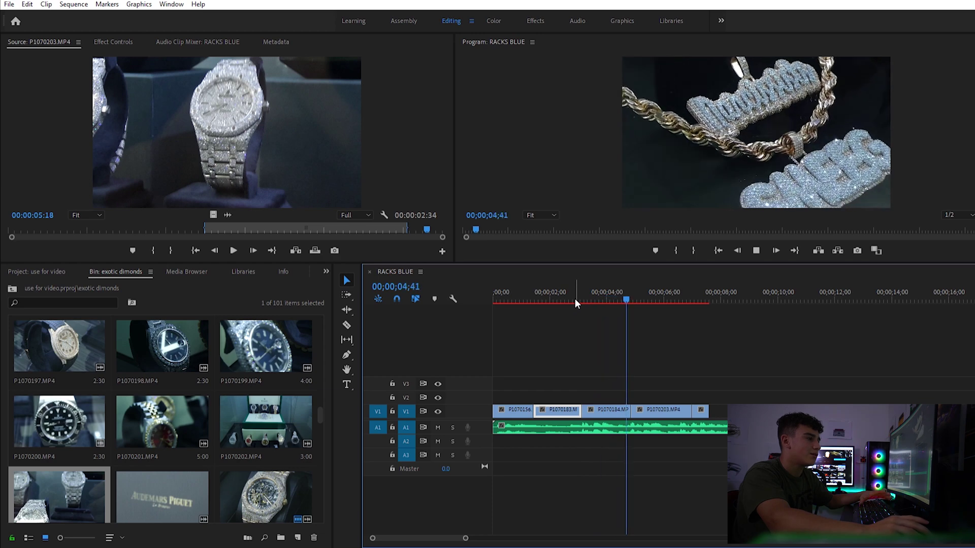
pyautogui.press('space')
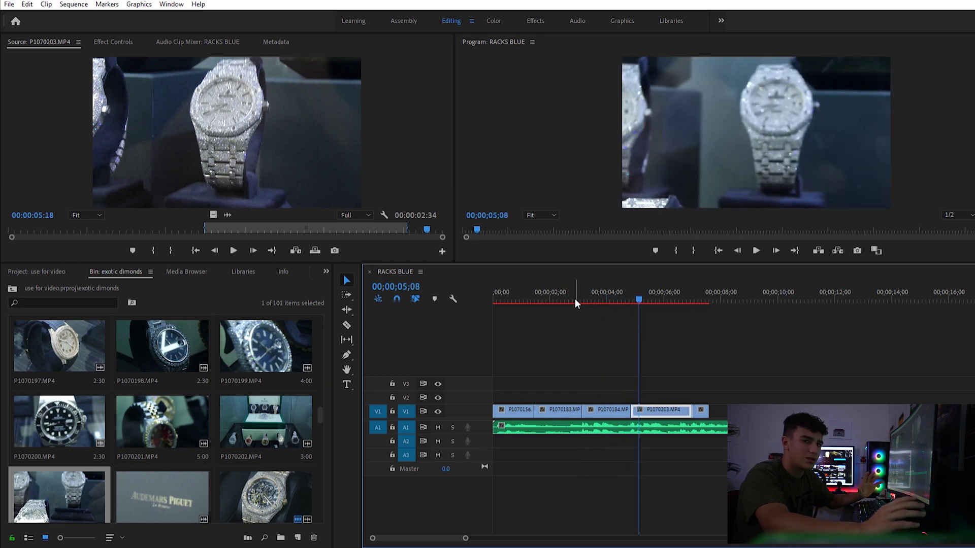
# Step: Slow down the P1070184.MP4 clip in V1 through its Speed/Duration settings and play the result
pyautogui.click(607, 286)
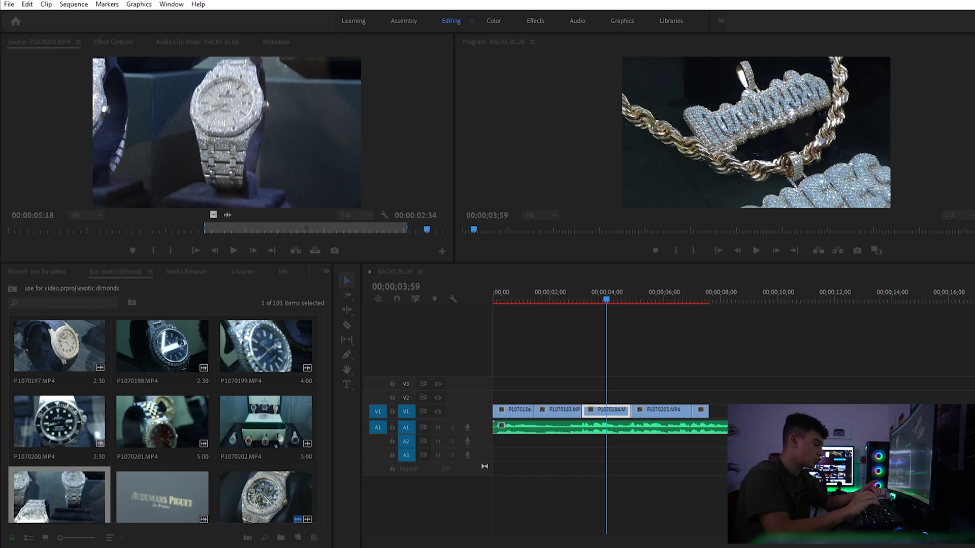
pyautogui.press('Return')
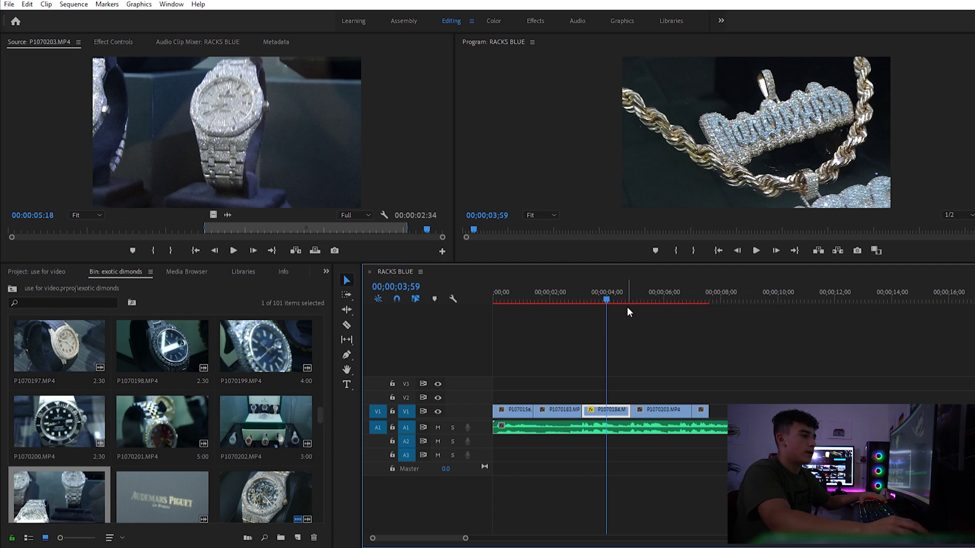
pyautogui.click(562, 285)
pyautogui.press('space')
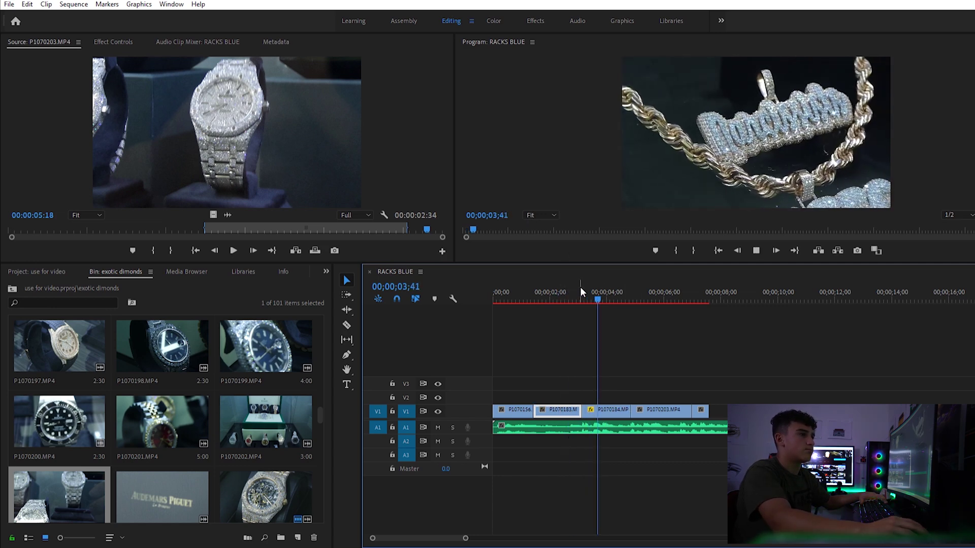
pyautogui.press('space')
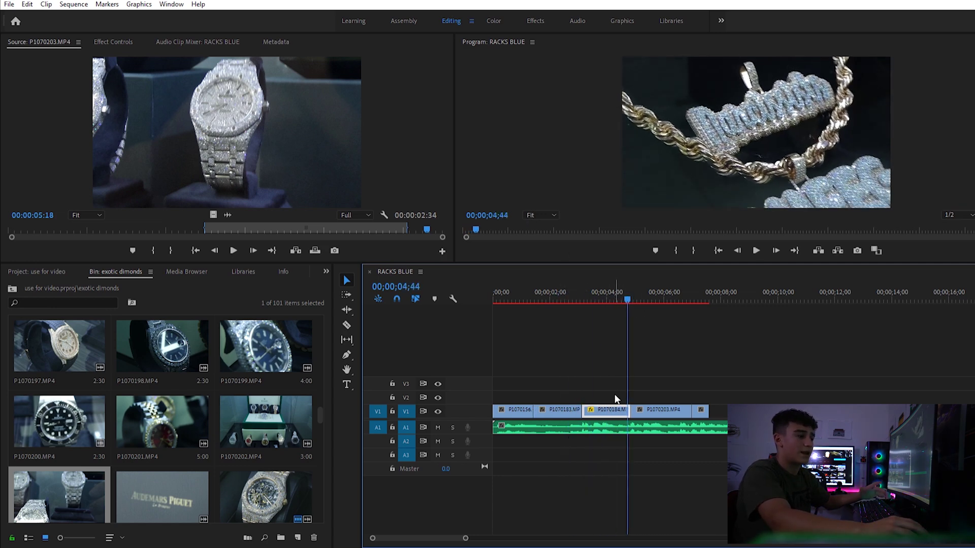
# Step: Reduce the speed of the P1070184.MP4 clip further and play the sequence from about 00;00;02;00
pyautogui.hotkey('ctrl', 'r')
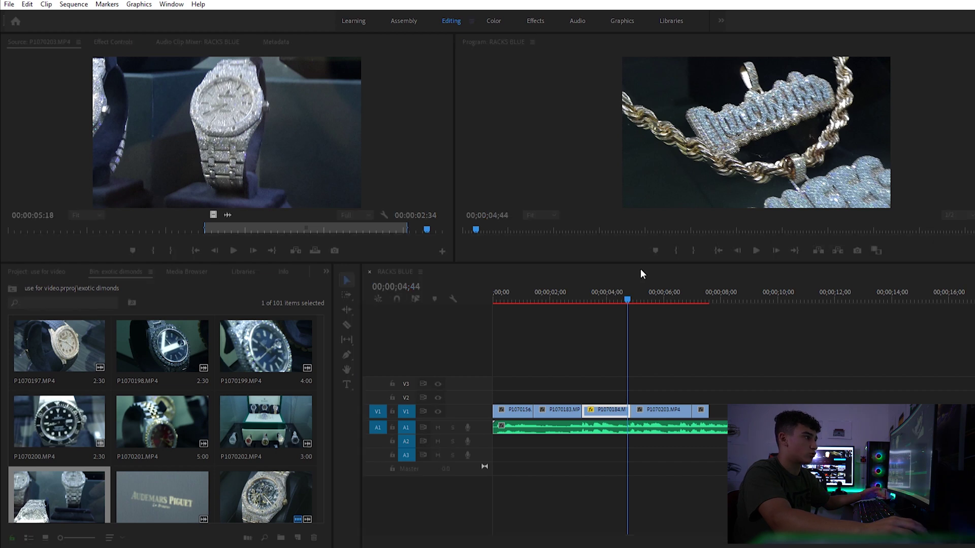
pyautogui.press('Return')
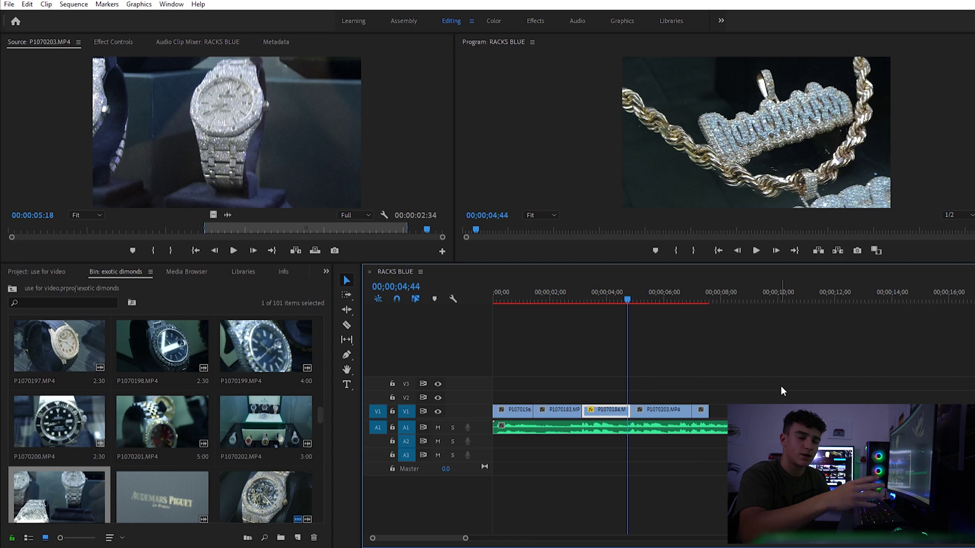
pyautogui.click(549, 296)
pyautogui.press('space')
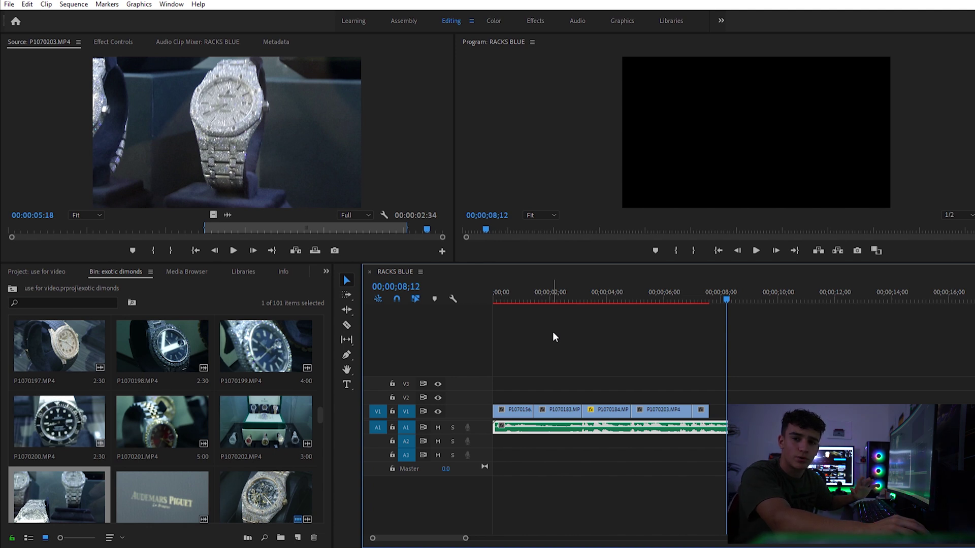
# Step: Place the green-screen clip footagecrate-anime-lightning-charge-2-full.mp4 from the project on V2 above the last V1 clip
pyautogui.click(31, 266)
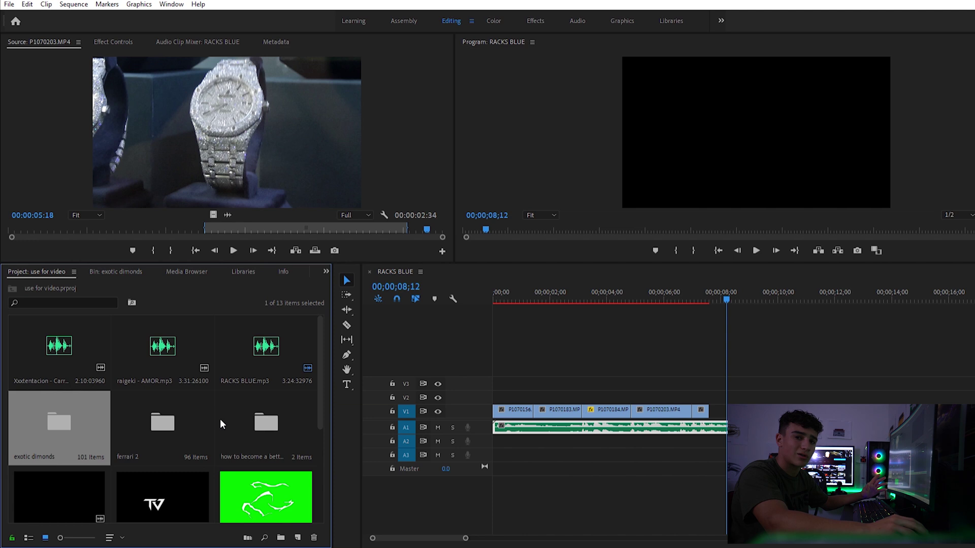
pyautogui.scroll(-1, 220, 419)
pyautogui.doubleClick(286, 404)
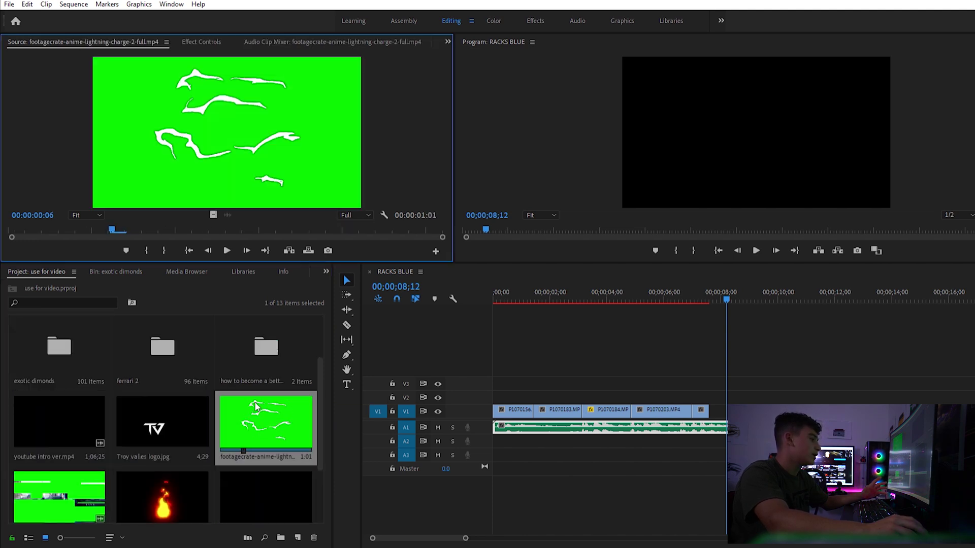
pyautogui.moveTo(287, 401); pyautogui.dragTo(708, 396)
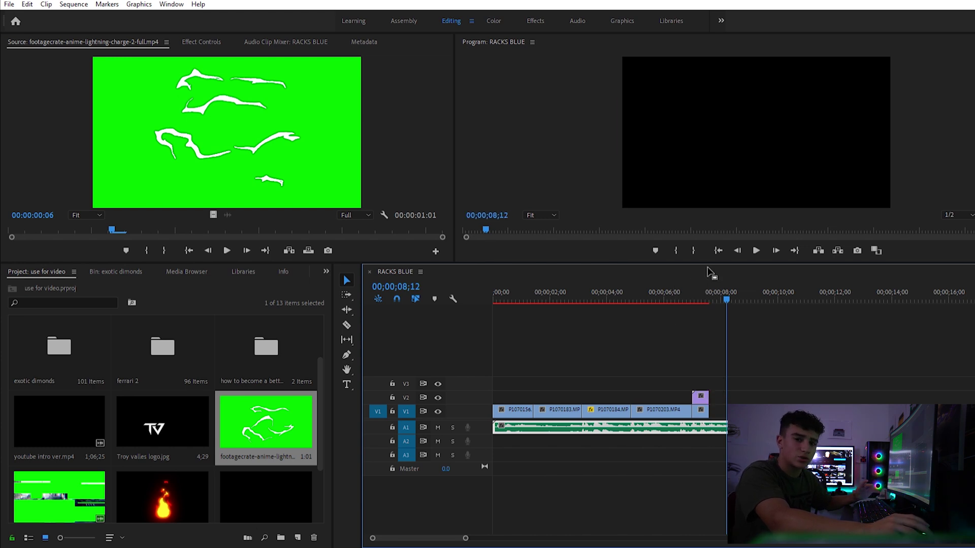
# Step: Place Fogo (15).mp4 on V2 over the P1070203.MP4 clip, directly before the lightning clip
pyautogui.scroll(-2, 200, 459)
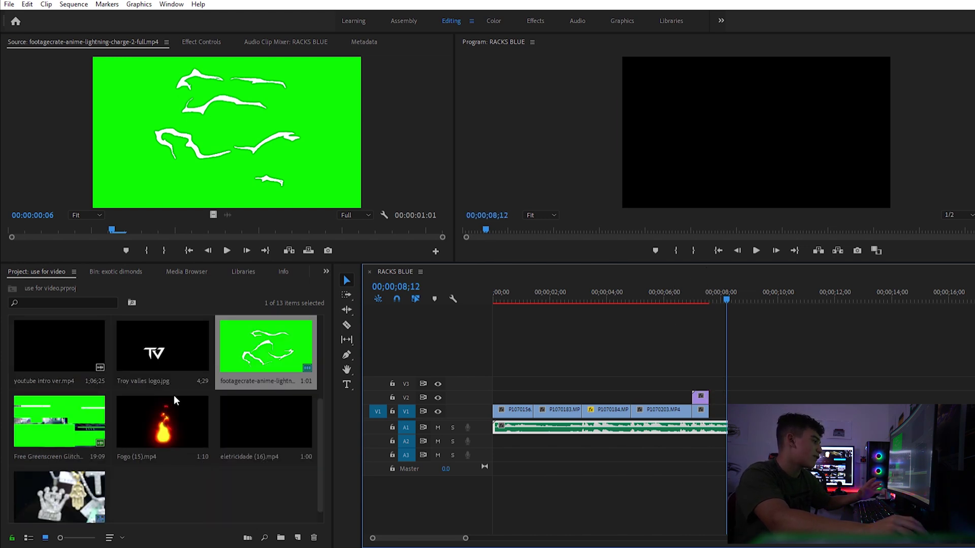
pyautogui.doubleClick(172, 398)
pyautogui.moveTo(171, 397); pyautogui.dragTo(665, 396)
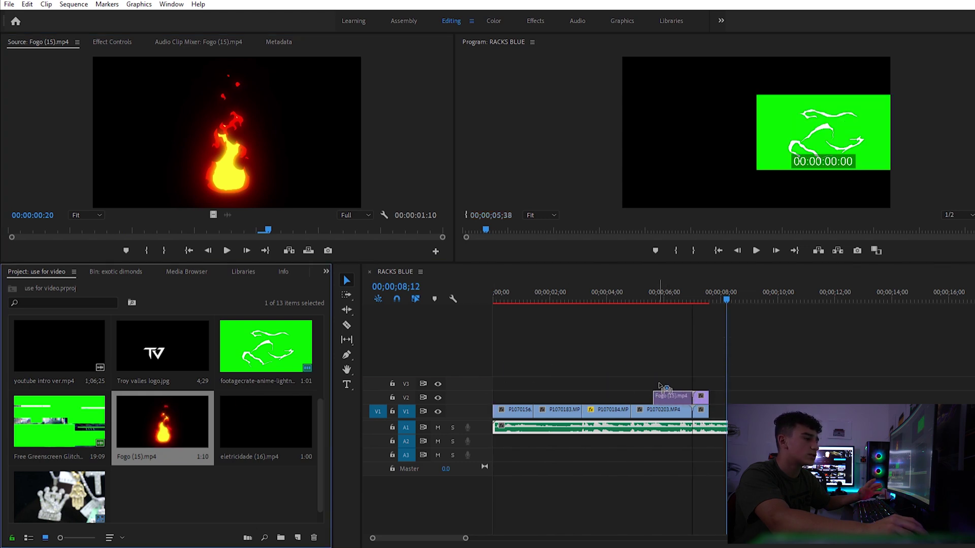
# Step: Move the playhead to 00;00;06;52 and set the blend mode of the Fogo (15).mp4 clip to Lighten
pyautogui.click(694, 290)
pyautogui.moveTo(694, 286); pyautogui.dragTo(690, 292)
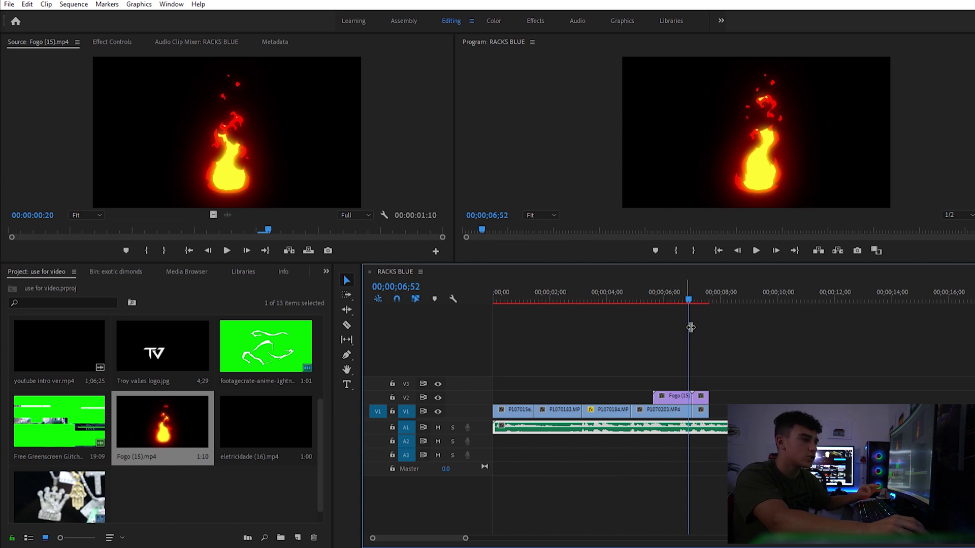
pyautogui.click(680, 383)
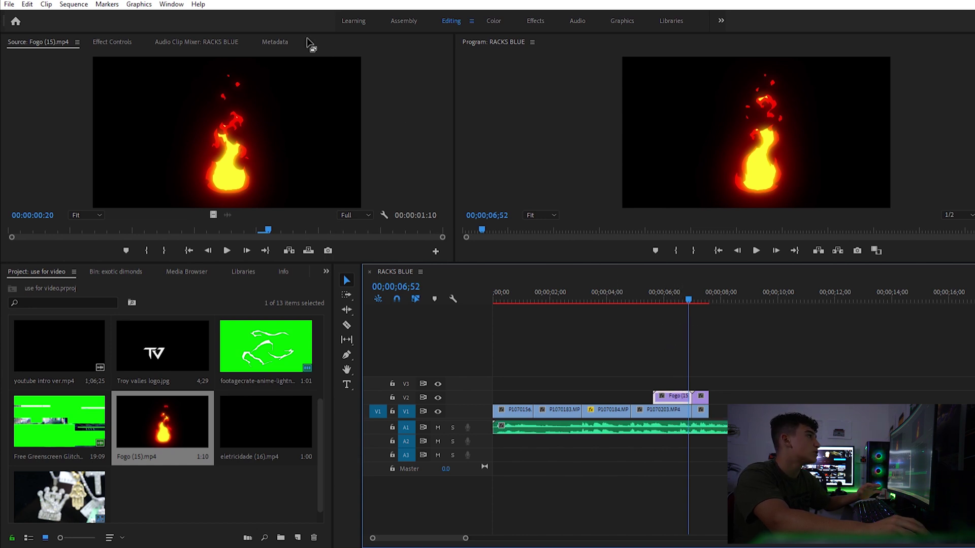
pyautogui.click(112, 41)
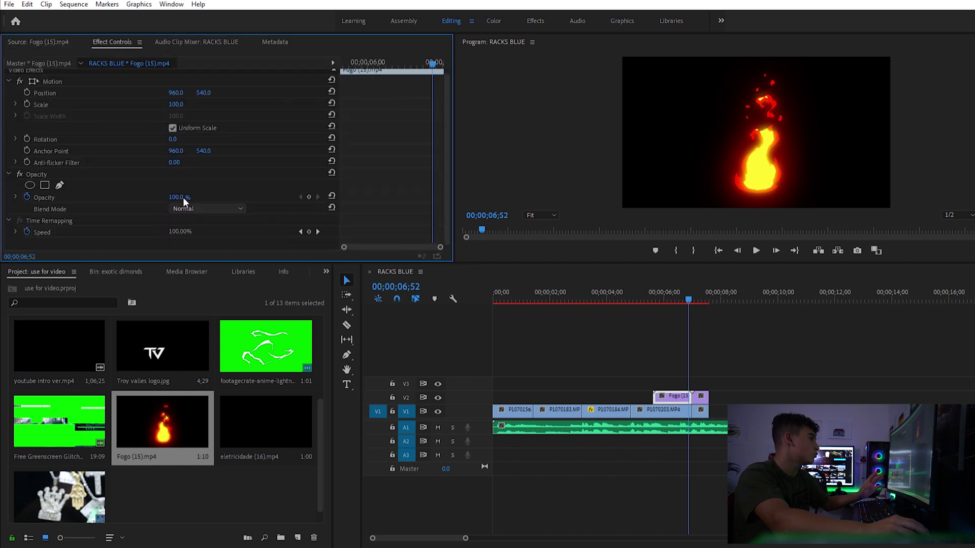
pyautogui.scroll(-1, 221, 245)
pyautogui.click(225, 303)
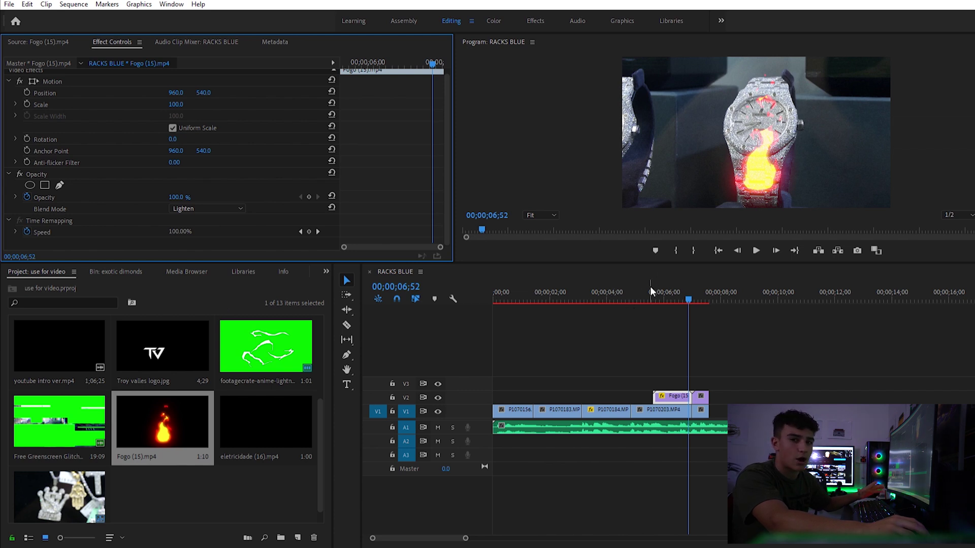
# Step: Move the playhead to 00;00;07;24, apply the Ultra Key video effect to the V2 lightning clip and bring up the effect's settings
pyautogui.moveTo(697, 298)
pyautogui.mouseDown()
pyautogui.moveTo(684, 297)
pyautogui.moveTo(703, 298)
pyautogui.mouseUp()
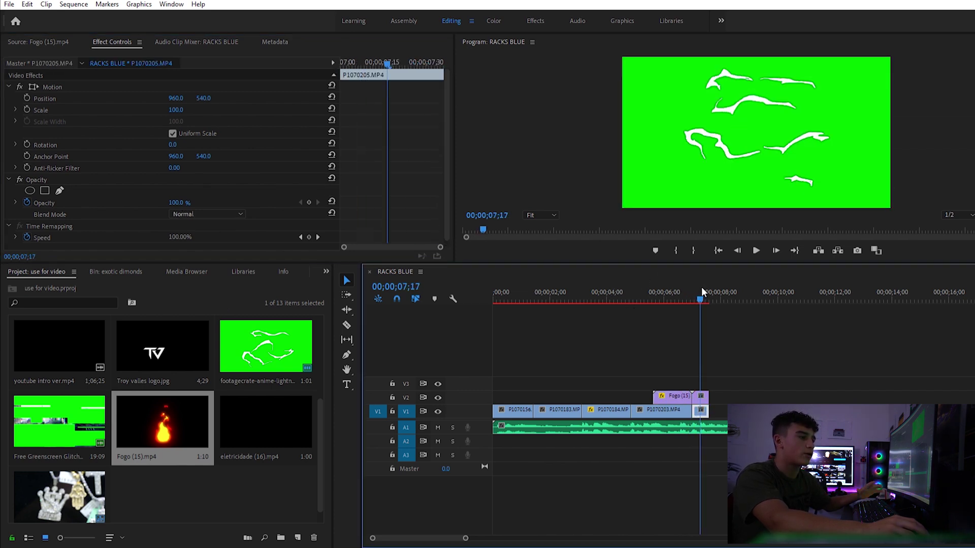
pyautogui.click(701, 395)
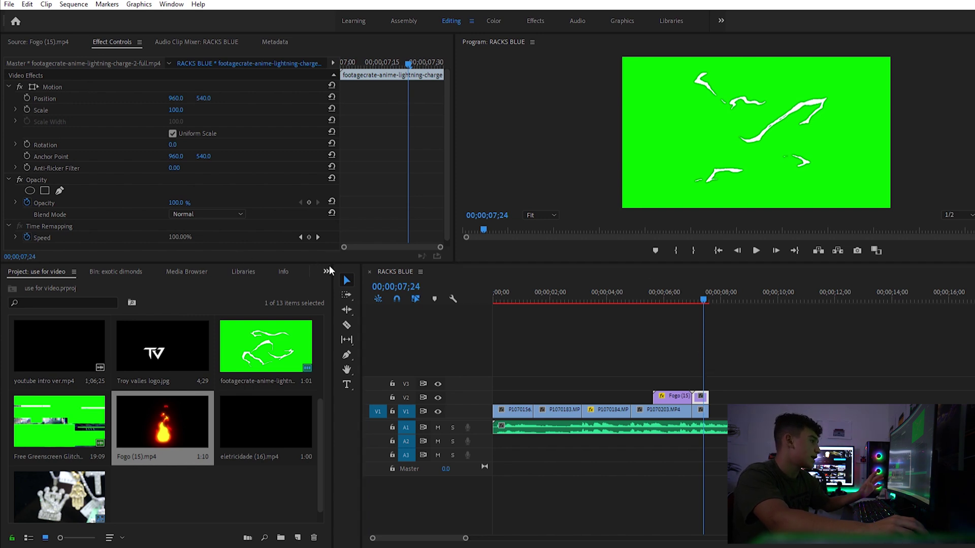
pyautogui.hotkey('shift', '7')
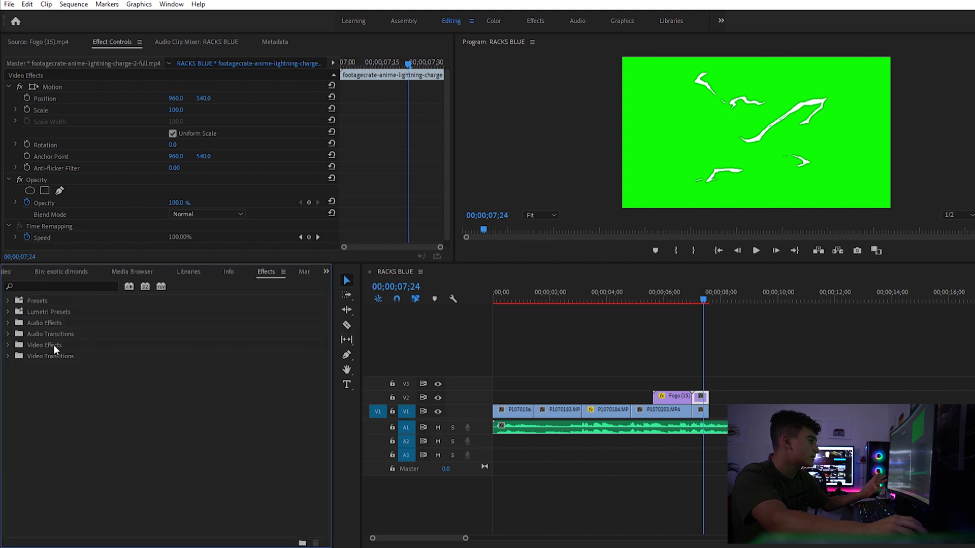
pyautogui.click(56, 284)
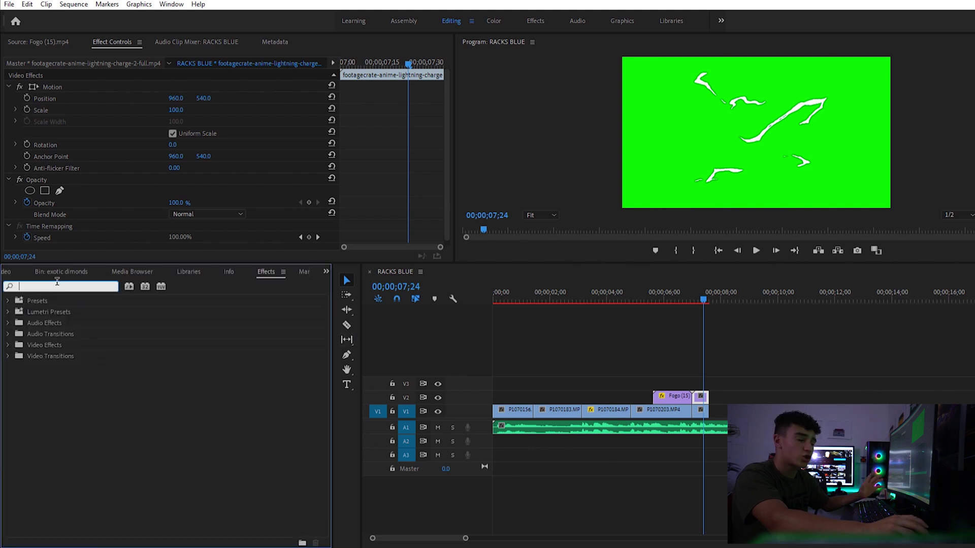
pyautogui.write('u')
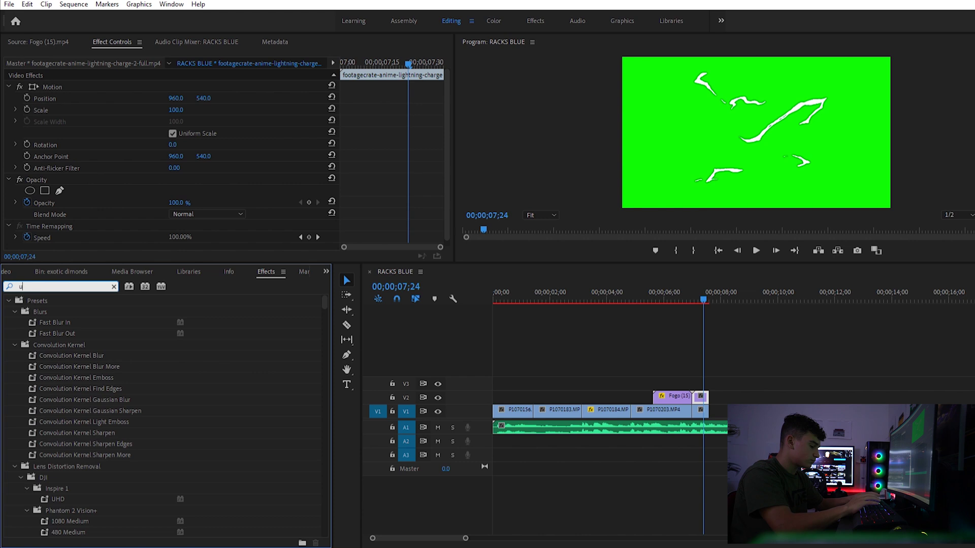
pyautogui.write('l')
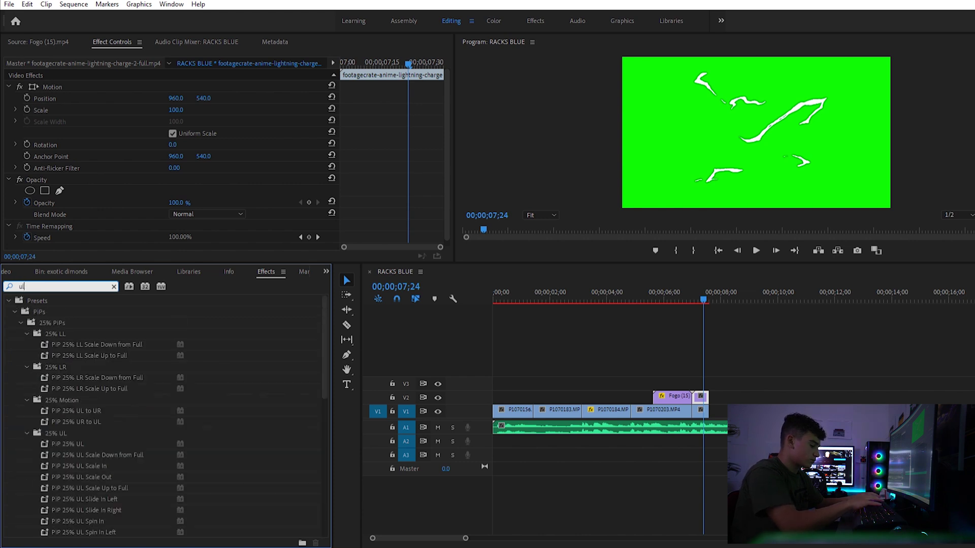
pyautogui.write('tra')
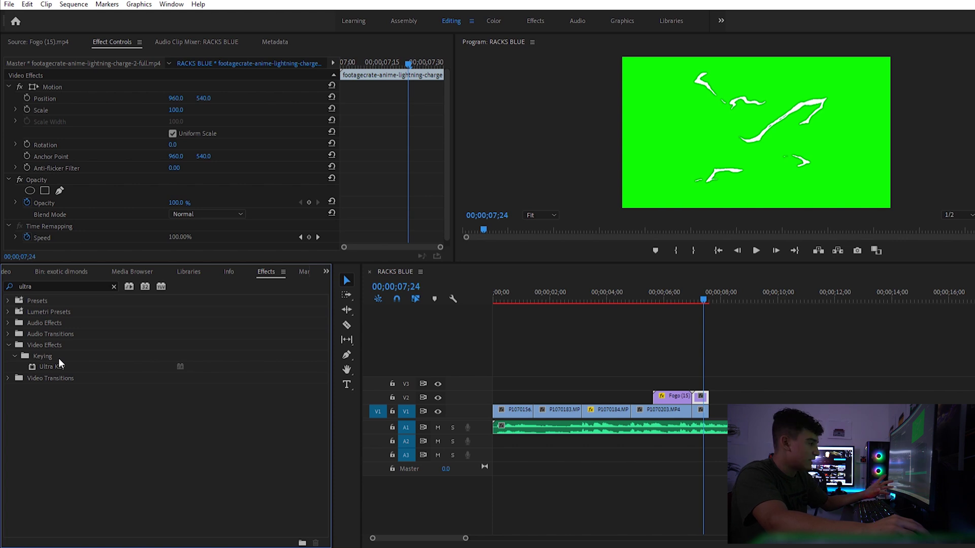
pyautogui.moveTo(56, 363); pyautogui.dragTo(703, 395)
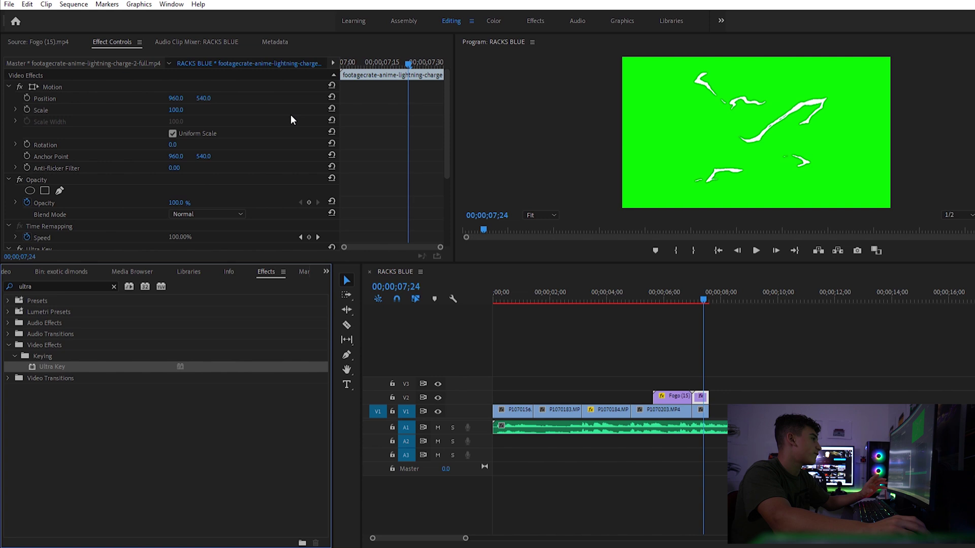
pyautogui.scroll(-3, 290, 120)
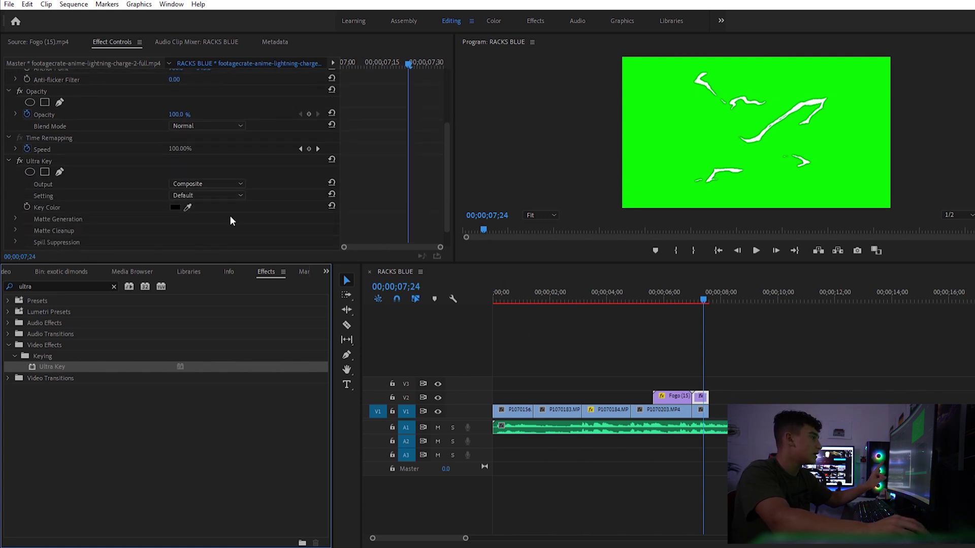
# Step: Sample the green background of the lightning clip as the Ultra Key key color and play back the composite
pyautogui.click(184, 202)
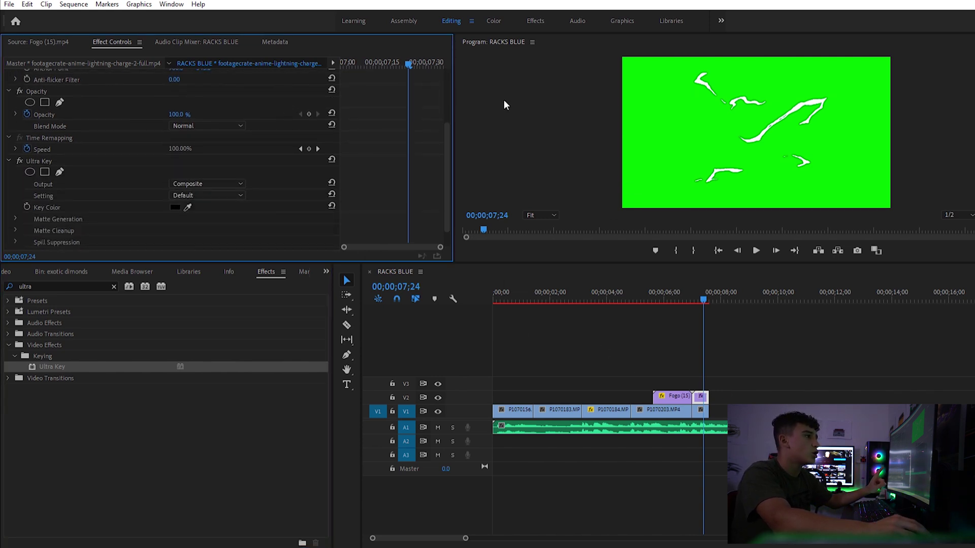
pyautogui.moveTo(188, 207); pyautogui.dragTo(700, 117)
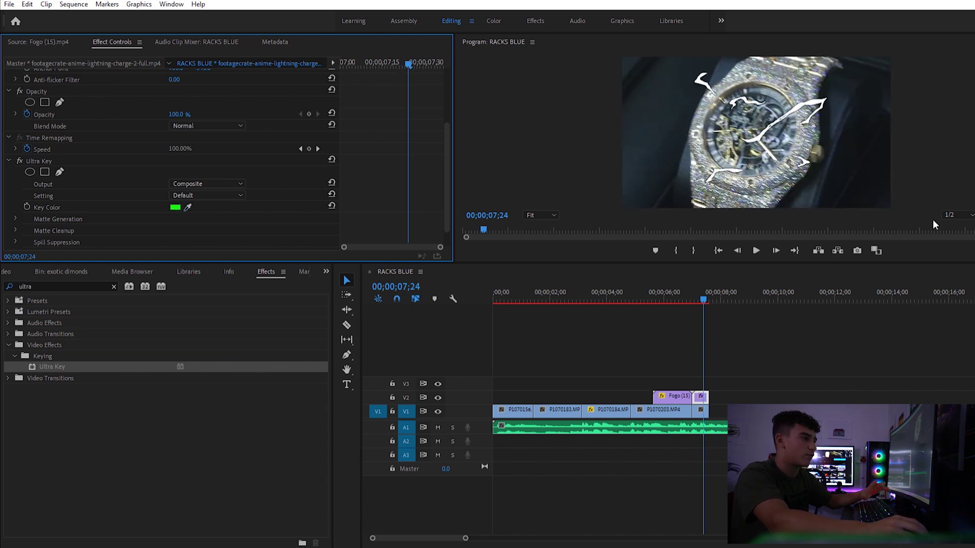
pyautogui.click(702, 293)
pyautogui.click(647, 301)
pyautogui.press('space')
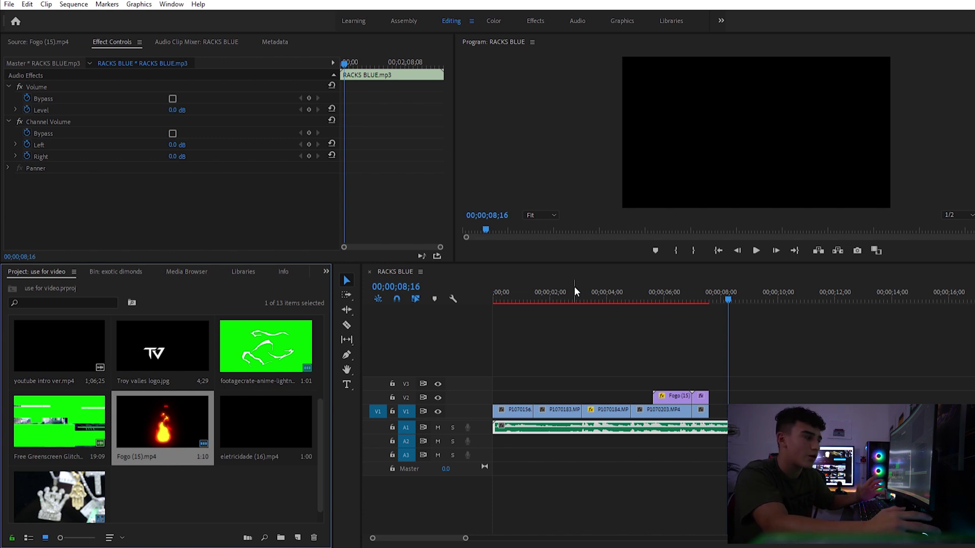
# Step: Place the TV logo image on V2 above P1070183.MP4, trimmed to that clip's length, and move the playhead to 00;00;02;12
pyautogui.doubleClick(148, 351)
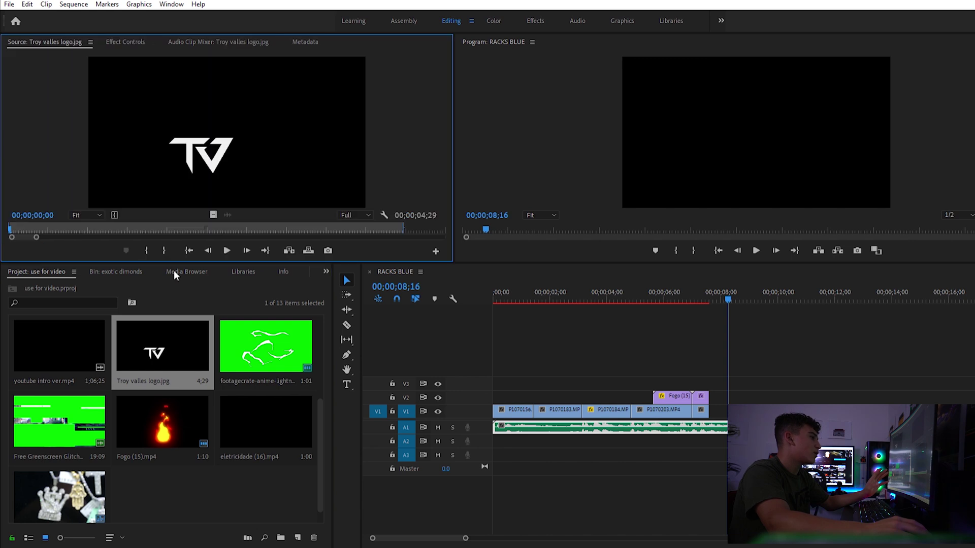
pyautogui.moveTo(200, 200); pyautogui.dragTo(532, 391)
pyautogui.moveTo(689, 389); pyautogui.dragTo(574, 273)
pyautogui.click(556, 296)
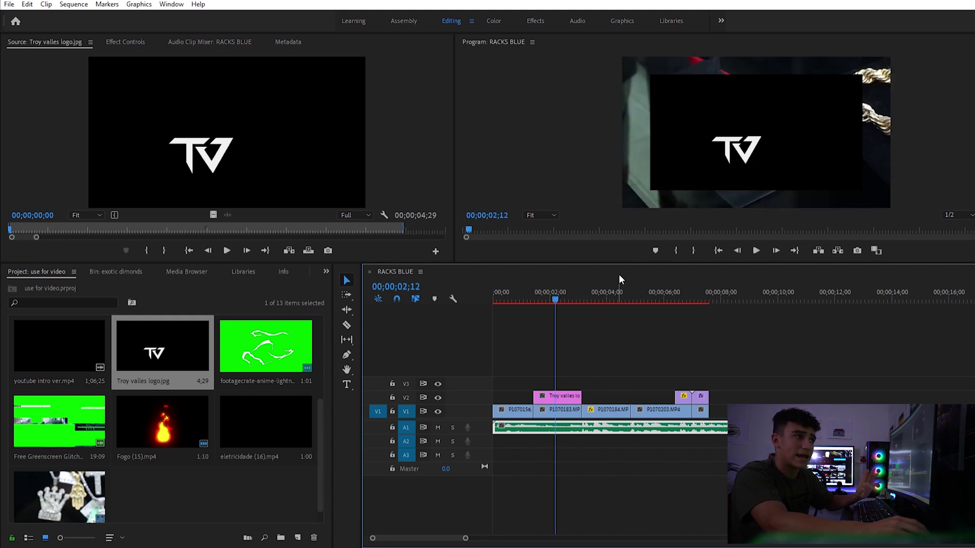
# Step: Set the blend mode of the logo clip on V2 to Lighten
pyautogui.click(564, 395)
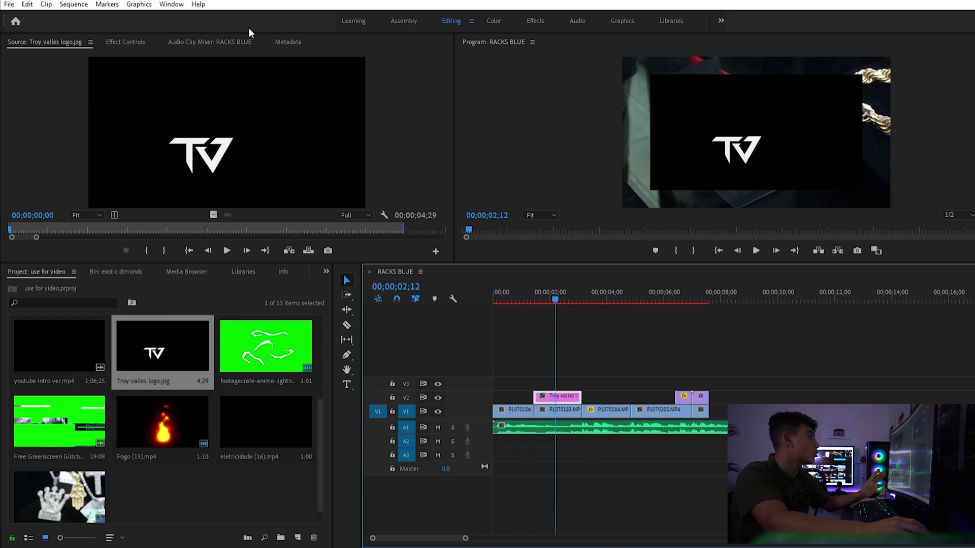
pyautogui.click(125, 41)
pyautogui.scroll(-1, 241, 143)
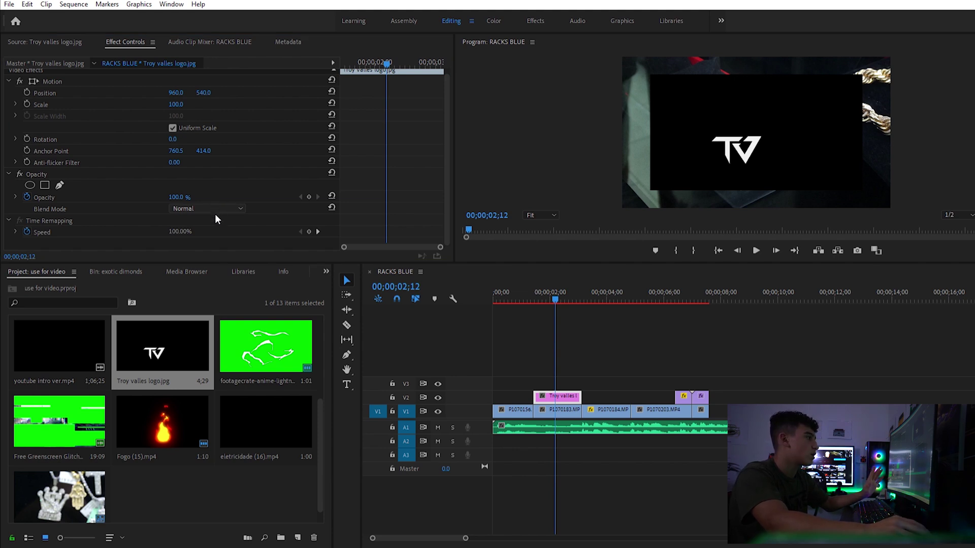
pyautogui.click(222, 291)
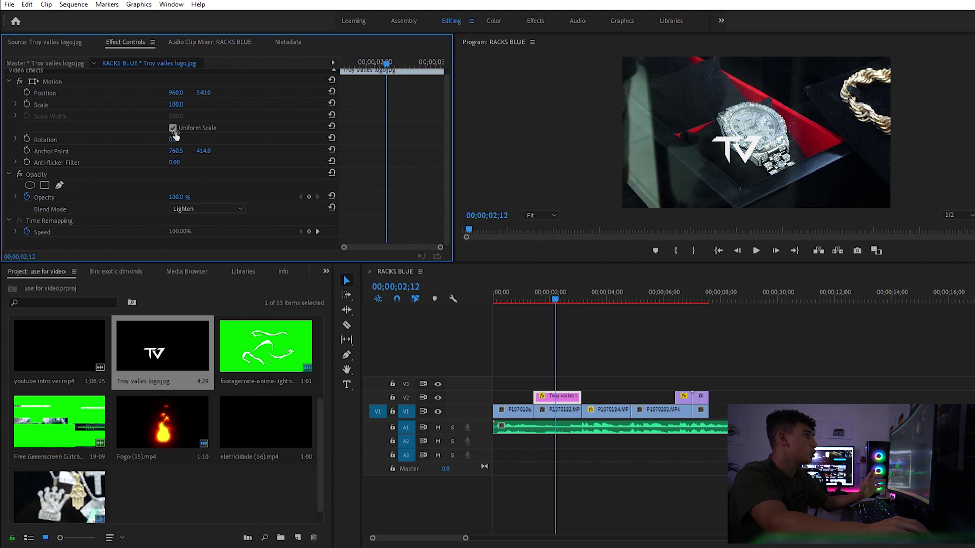
# Step: Set the logo clip's scale to 165
pyautogui.scroll(1, 230, 120)
pyautogui.click(176, 110)
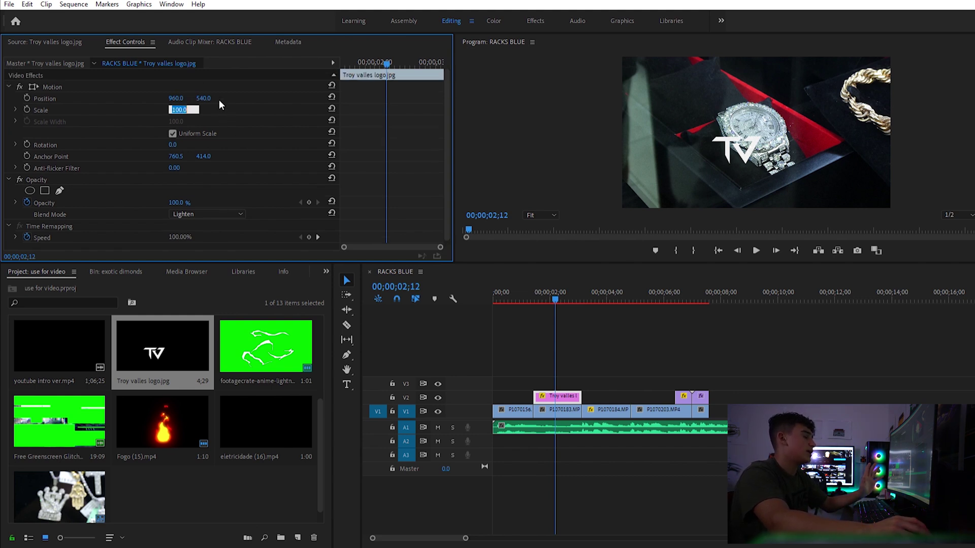
pyautogui.press('Up')
pyautogui.press('Up')
pyautogui.press('Up')
pyautogui.press('Up')
pyautogui.press('Up')
pyautogui.press('Up')
pyautogui.press('Up')
pyautogui.press('Up')
pyautogui.press('Up')
pyautogui.press('Up')
pyautogui.press('Up')
pyautogui.press('Up')
pyautogui.press('Up')
pyautogui.press('Up')
pyautogui.press('Up')
pyautogui.press('Up')
pyautogui.press('Up')
pyautogui.press('Up')
pyautogui.press('Up')
pyautogui.press('Up')
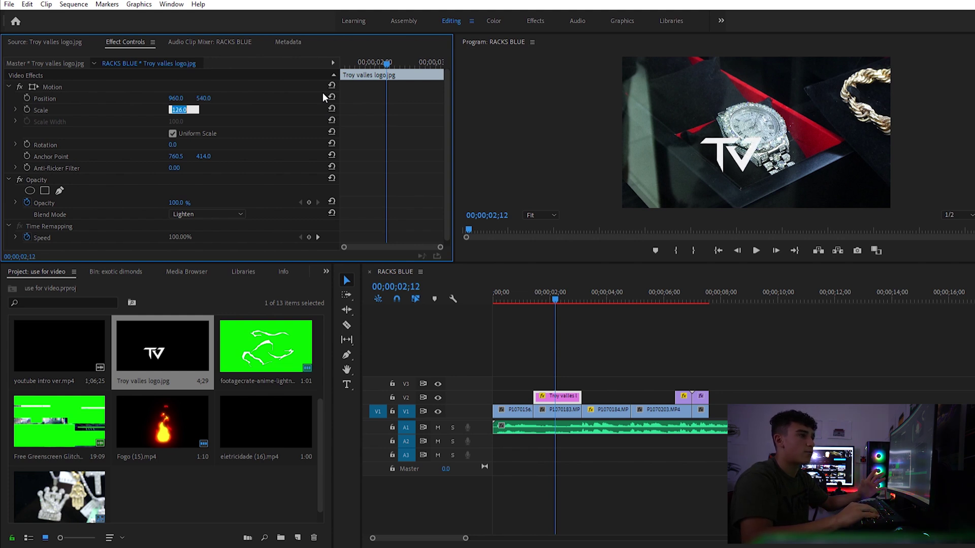
pyautogui.press('Up')
pyautogui.press('Up')
pyautogui.press('Up')
pyautogui.press('Up')
pyautogui.press('Up')
pyautogui.press('Up')
pyautogui.press('Up')
pyautogui.press('Up')
pyautogui.press('Up')
pyautogui.press('Up')
pyautogui.press('Up')
pyautogui.press('Up')
pyautogui.press('Up')
pyautogui.press('Up')
pyautogui.press('Up')
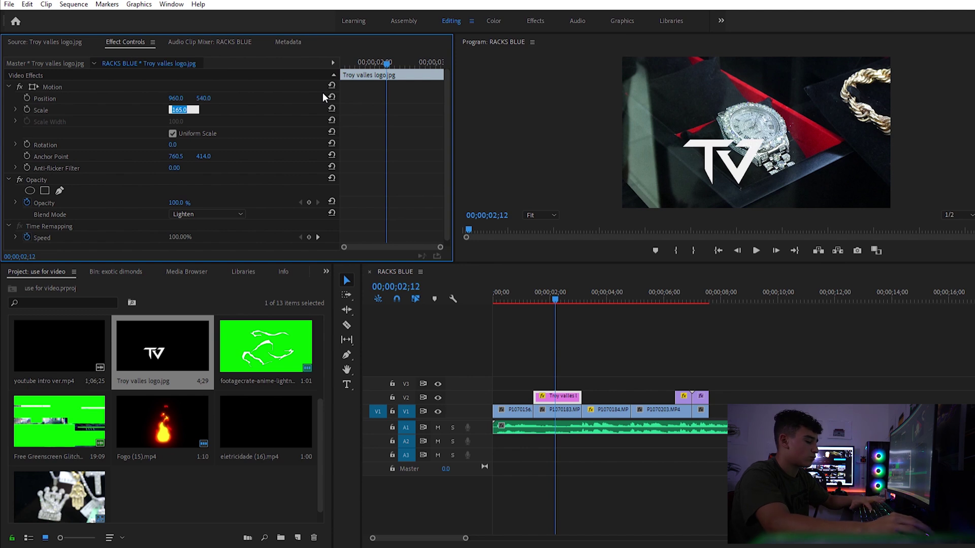
pyautogui.press('Return')
# Step: Adjust the logo clip's vertical position to 530
pyautogui.press('Down')
pyautogui.press('Up')
pyautogui.press('Up')
pyautogui.press('Up')
pyautogui.press('Up')
pyautogui.press('Up')
pyautogui.press('Up')
pyautogui.press('Up')
pyautogui.press('Up')
pyautogui.press('Up')
pyautogui.press('Up')
pyautogui.press('Up')
pyautogui.press('Up')
pyautogui.press('Up')
pyautogui.press('Up')
pyautogui.press('Up')
pyautogui.press('Up')
pyautogui.press('Up')
pyautogui.press('Up')
pyautogui.press('Up')
pyautogui.press('Up')
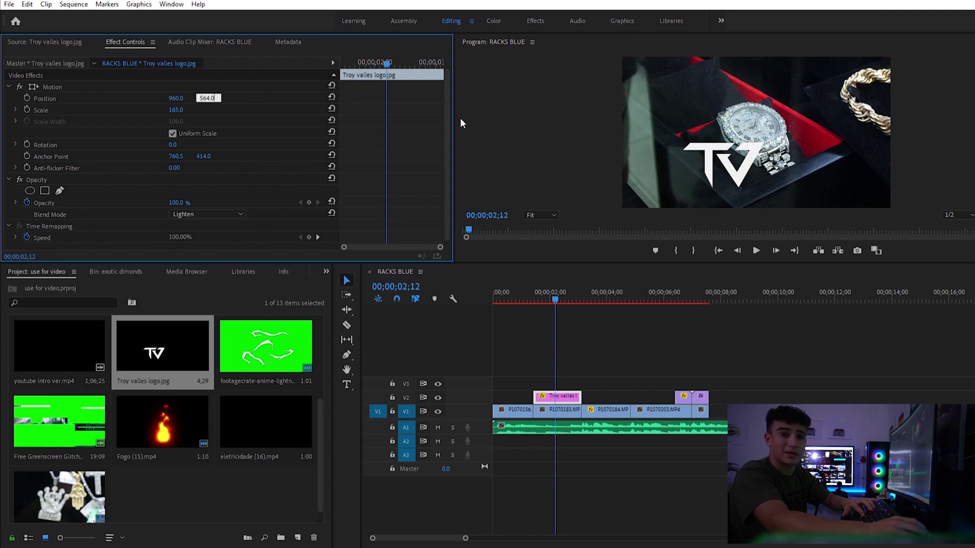
pyautogui.press('Down')
pyautogui.press('Down')
pyautogui.press('Down')
pyautogui.press('Down')
pyautogui.press('Down')
pyautogui.press('Down')
pyautogui.press('Down')
pyautogui.press('Down')
pyautogui.press('Down')
pyautogui.press('Down')
pyautogui.press('Down')
pyautogui.press('Down')
pyautogui.press('Down')
pyautogui.press('Down')
pyautogui.press('Down')
pyautogui.press('Down')
pyautogui.press('Down')
pyautogui.press('Down')
pyautogui.press('Down')
pyautogui.press('Down')
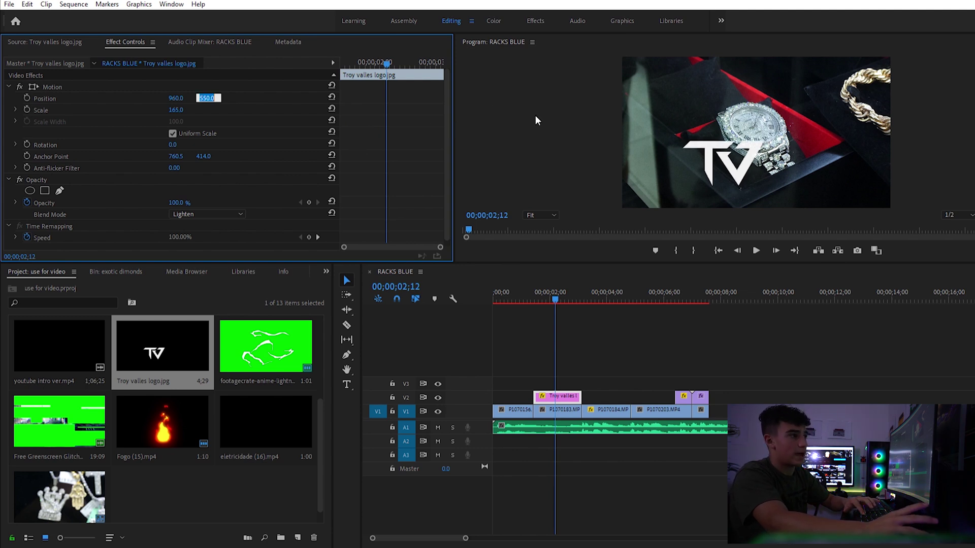
pyautogui.press('Up')
pyautogui.press('Up')
pyautogui.press('Up')
pyautogui.press('Up')
pyautogui.press('Up')
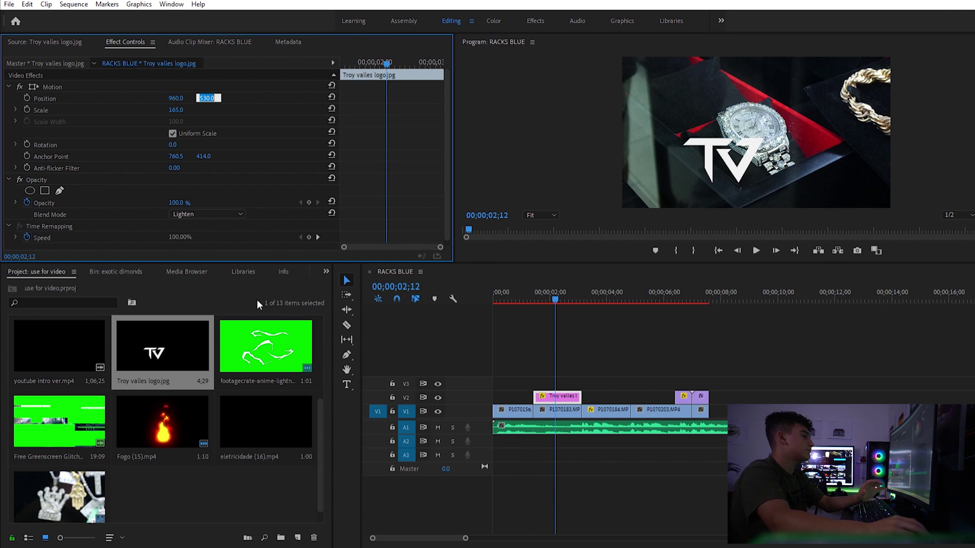
# Step: Play back the sequence through the logo overlay into the P1070184.MP4 clip
pyautogui.moveTo(543, 288); pyautogui.dragTo(523, 287)
pyautogui.press('space')
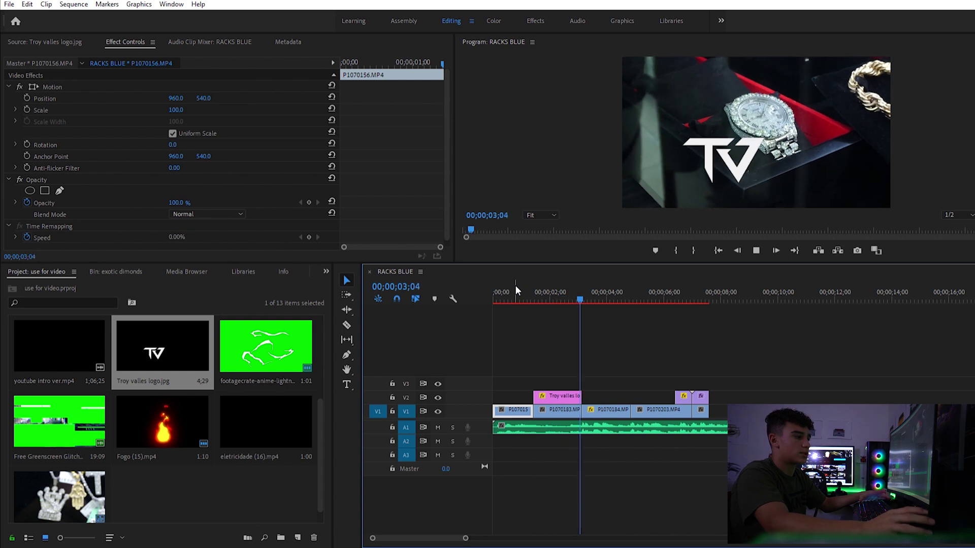
pyautogui.press('space')
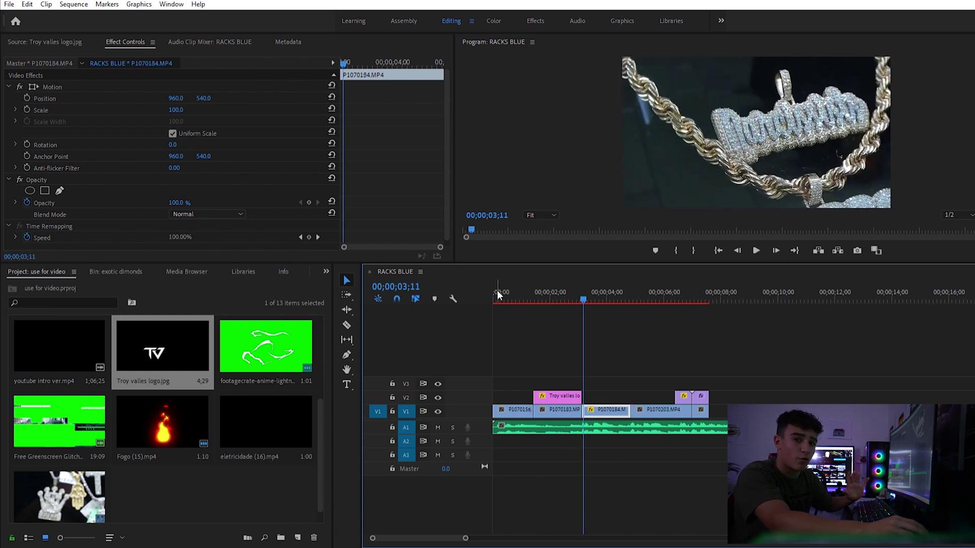
# Step: Load youtube intro ver.mp4 from the project into the source viewer and cue it to 00;00;04;17
pyautogui.hotkey('shift', '1')
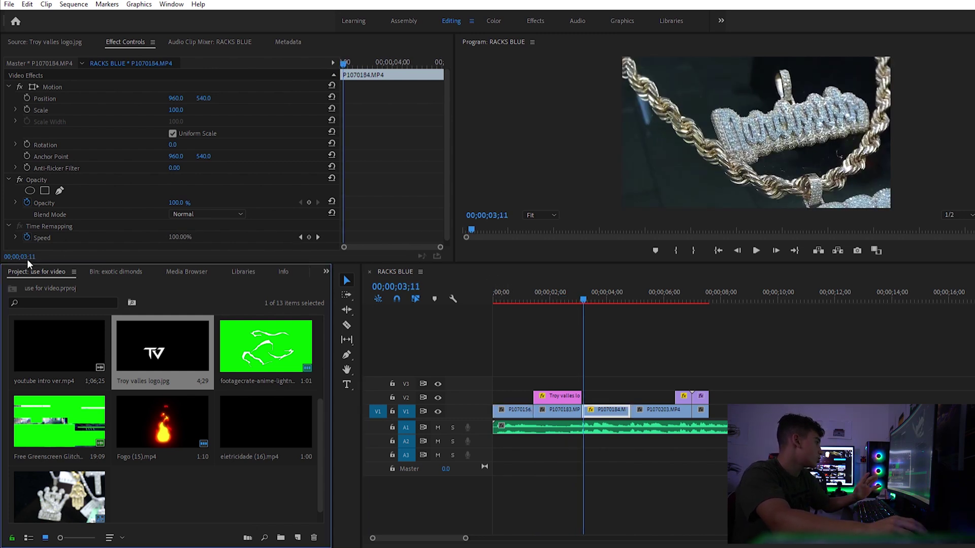
pyautogui.hotkey('shift', '1')
pyautogui.hotkey('shift', '1')
pyautogui.scroll(-1, 165, 428)
pyautogui.scroll(3, 175, 428)
pyautogui.scroll(-1, 174, 427)
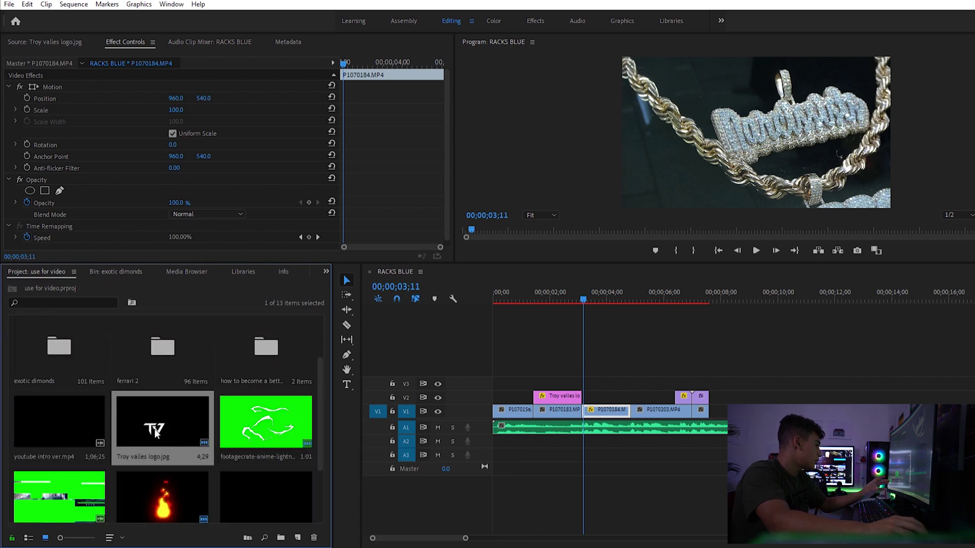
pyautogui.doubleClick(52, 412)
pyautogui.click(129, 232)
pyautogui.click(68, 234)
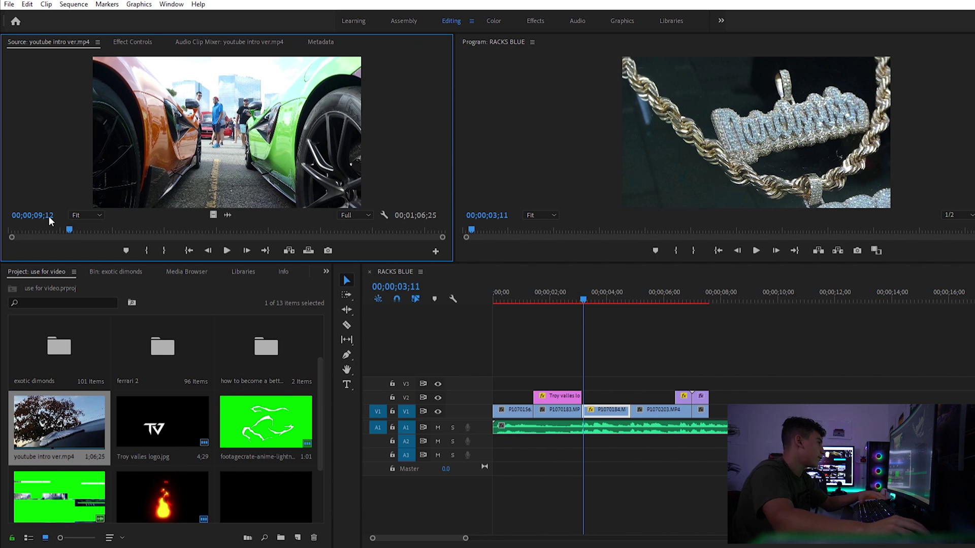
pyautogui.moveTo(69, 221); pyautogui.dragTo(38, 225)
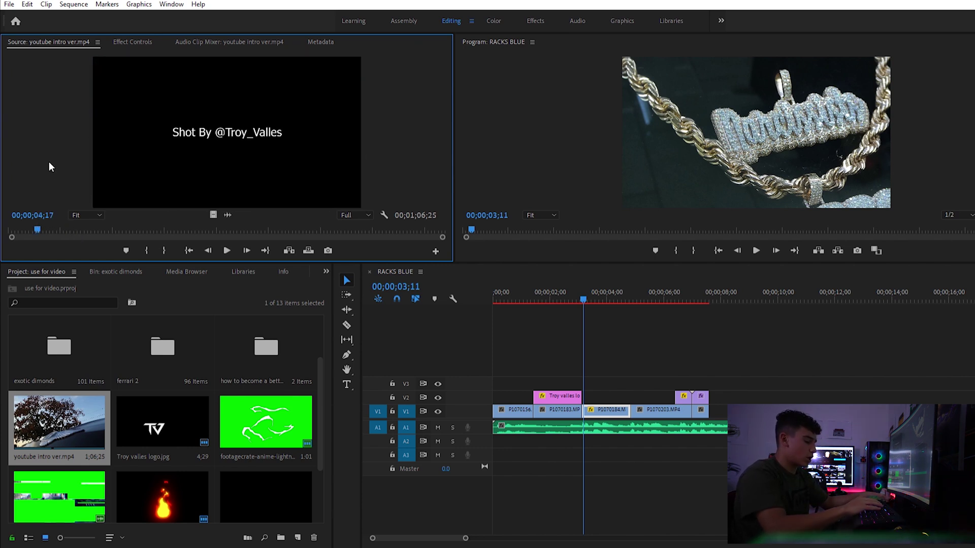
# Step: Mark a segment of 00;00;08;26 starting at 00;00;04;17 in the intro video and place it on V1 directly after the last clip
pyautogui.press('i')
pyautogui.press('space')
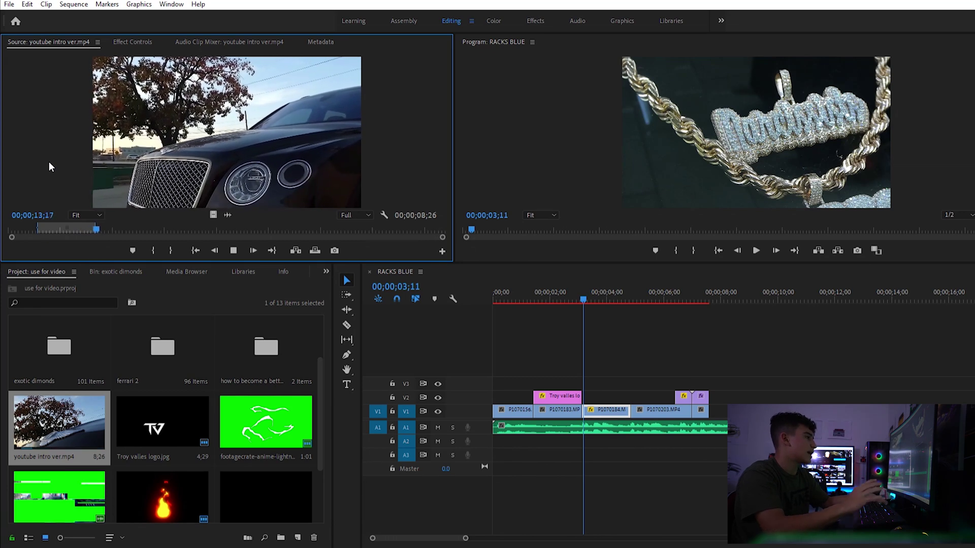
pyautogui.press('o')
pyautogui.moveTo(214, 202); pyautogui.dragTo(717, 413)
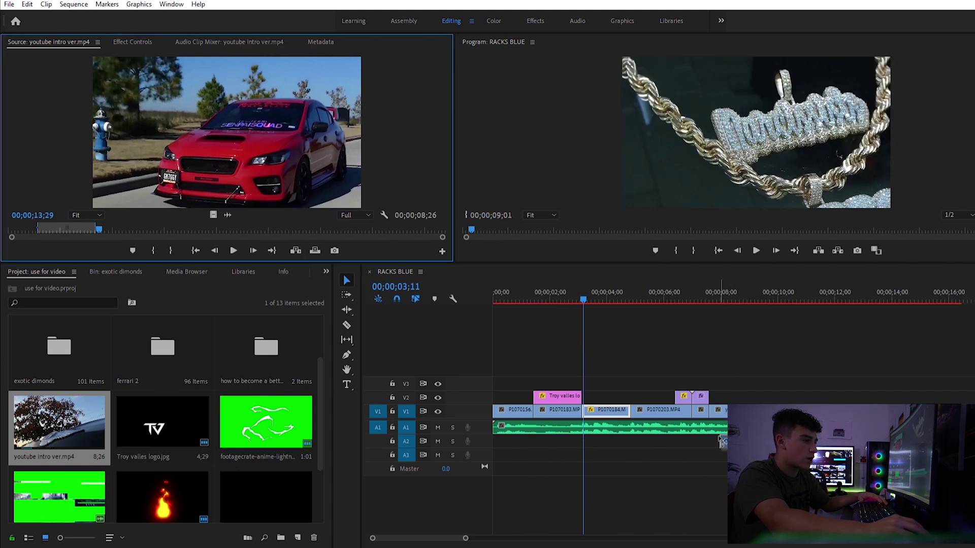
# Step: Scrub through the added intro segment and play back the cut from the lightning watch clip into it
pyautogui.moveTo(725, 294); pyautogui.dragTo(870, 309)
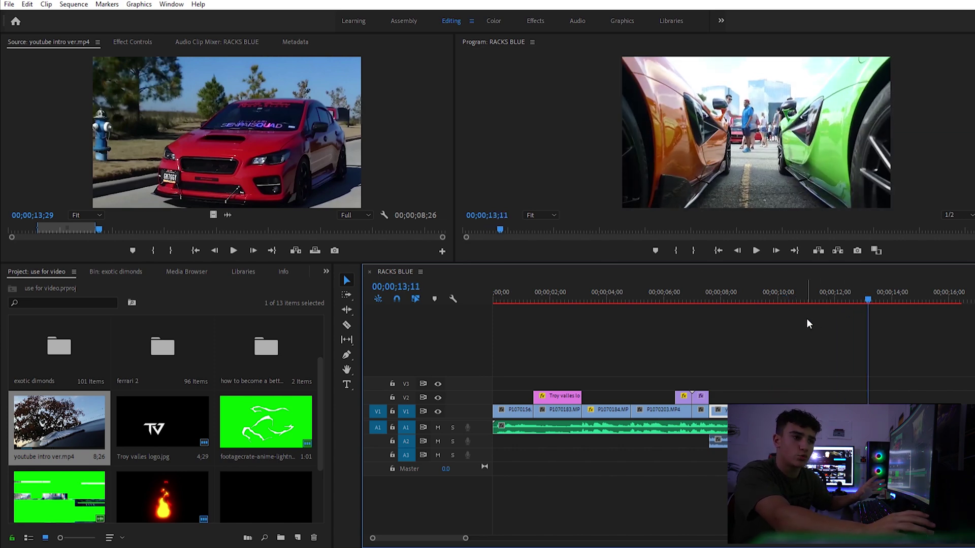
pyautogui.moveTo(711, 285); pyautogui.dragTo(690, 285)
pyautogui.press('space')
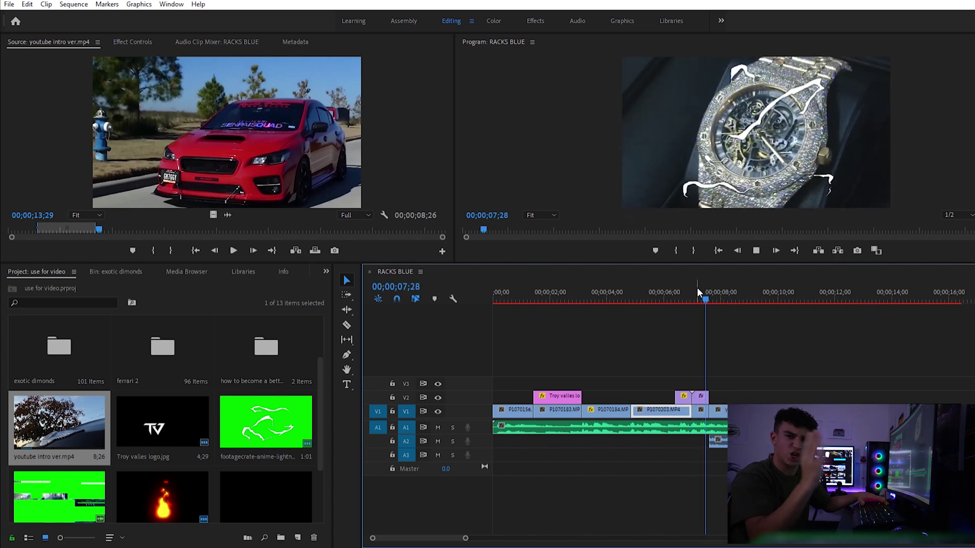
pyautogui.press('space')
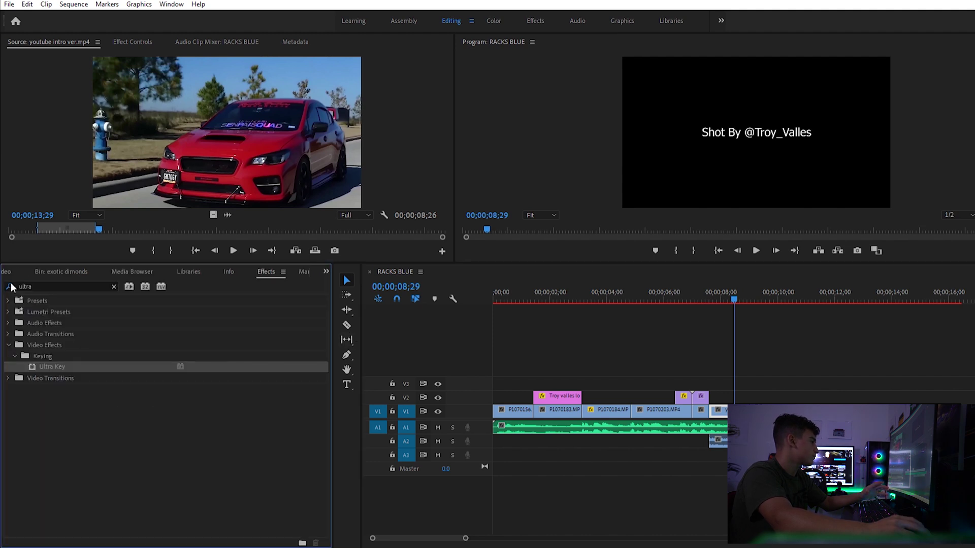
# Step: Clear the effects search and apply the Dip to Black transition at the cut between the last watch clip and the intro segment
pyautogui.doubleClick(38, 286)
pyautogui.press('BackSpace')
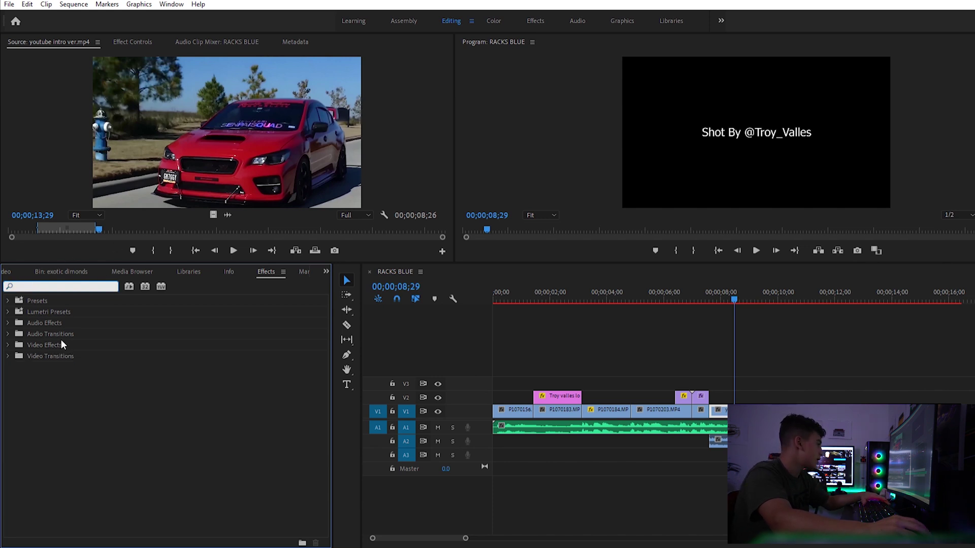
pyautogui.click(8, 345)
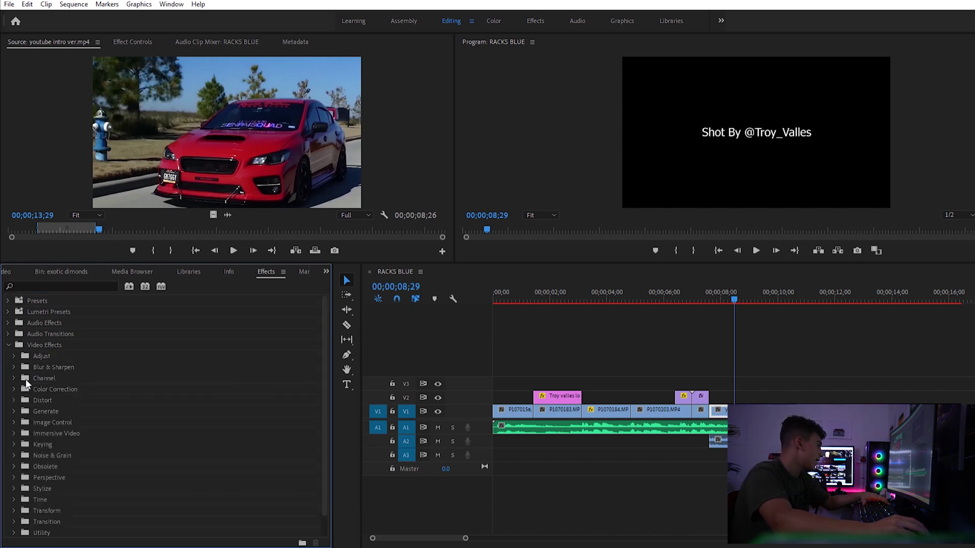
pyautogui.scroll(-1, 38, 450)
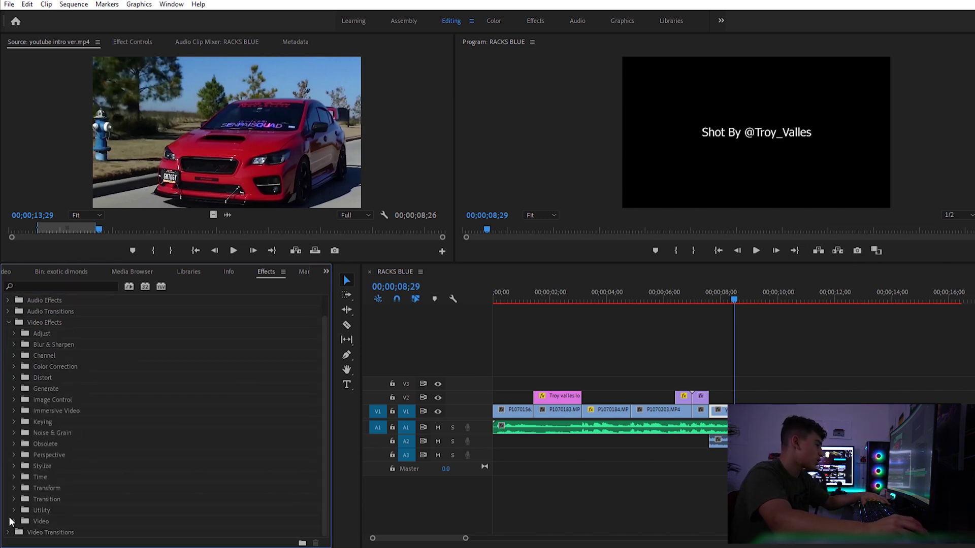
pyautogui.click(9, 532)
pyautogui.scroll(-2, 42, 492)
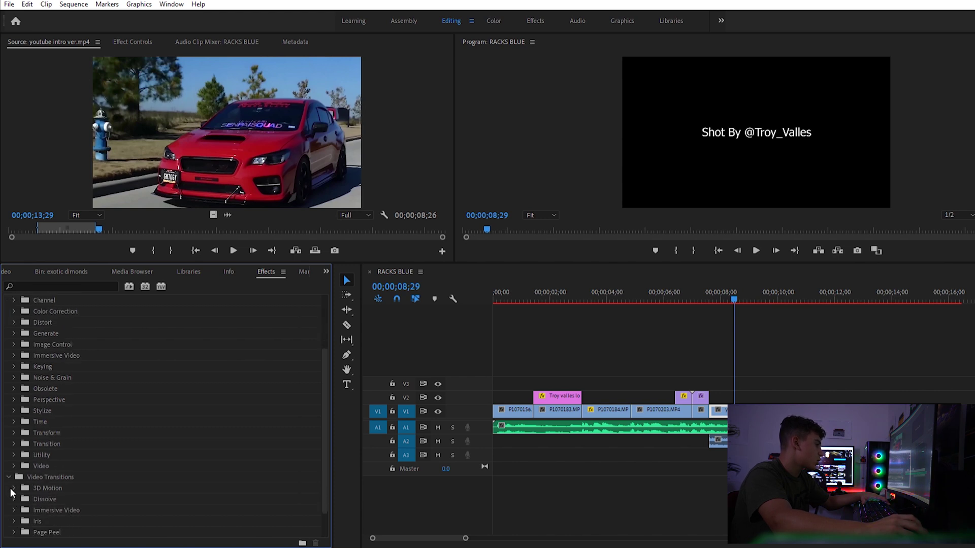
pyautogui.click(13, 499)
pyautogui.scroll(-2, 59, 503)
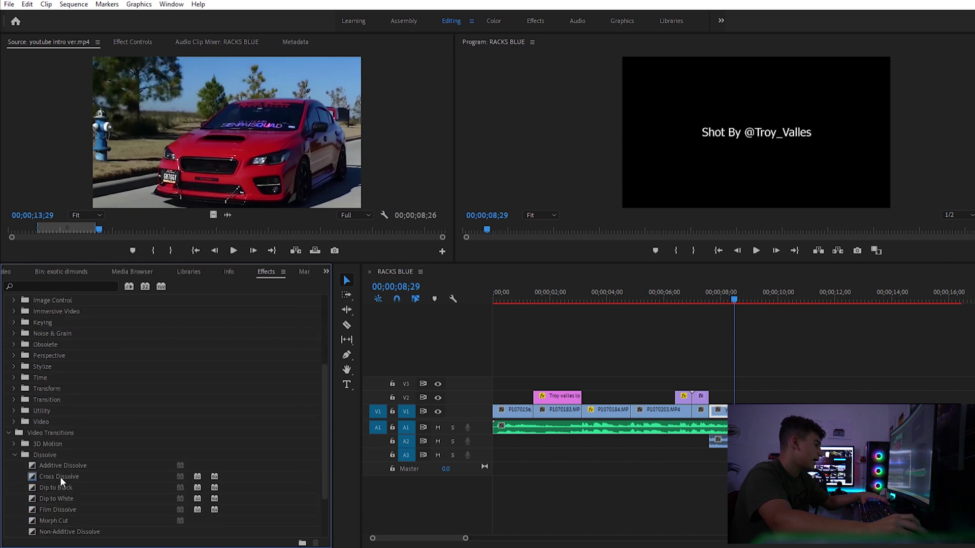
pyautogui.moveTo(61, 485); pyautogui.dragTo(709, 412)
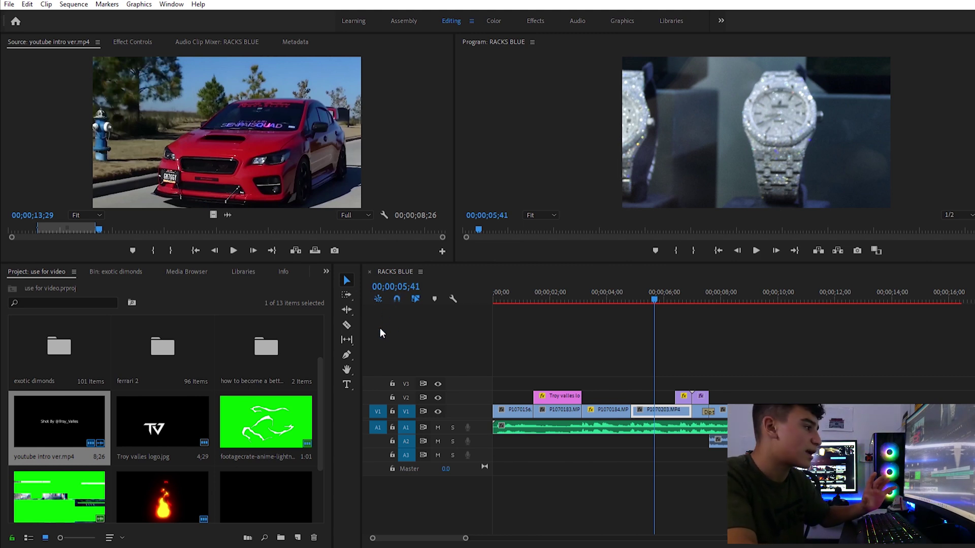
# Step: Try Dip to Black between P1070184.MP4 and P1070203.MP4, and Film Dissolve between P1070183.MP4 and P1070184.MP4
pyautogui.hotkey('shift', '7')
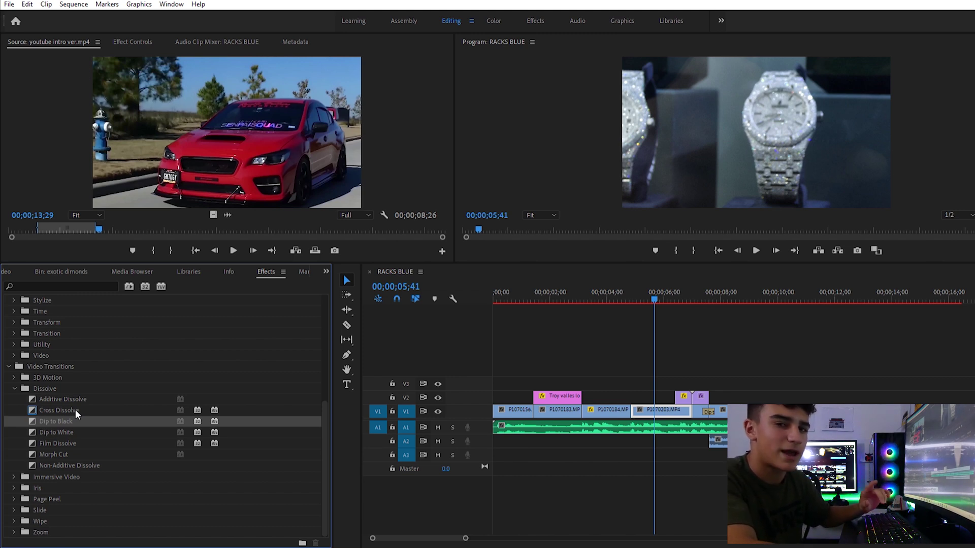
pyautogui.moveTo(56, 421); pyautogui.dragTo(631, 410)
pyautogui.moveTo(58, 443); pyautogui.dragTo(583, 411)
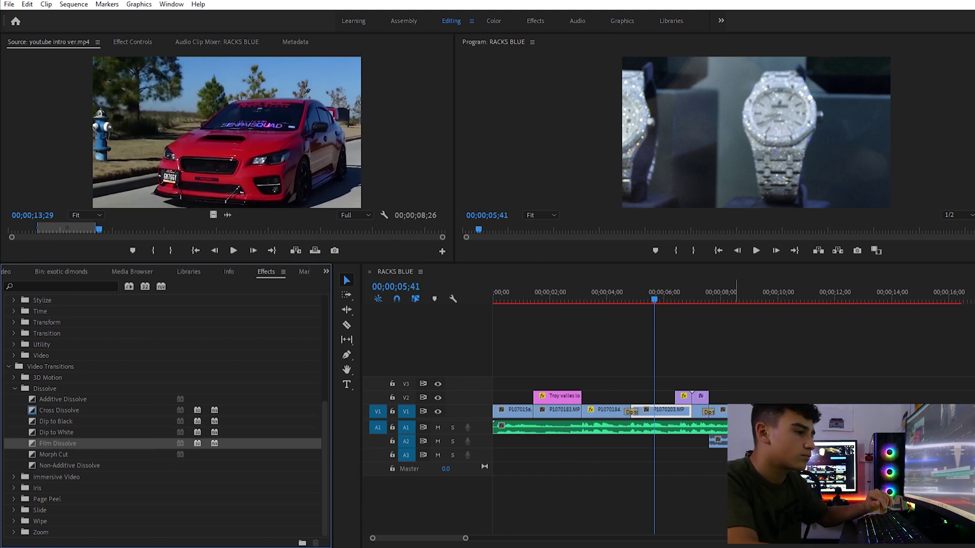
pyautogui.moveTo(569, 302); pyautogui.dragTo(620, 301)
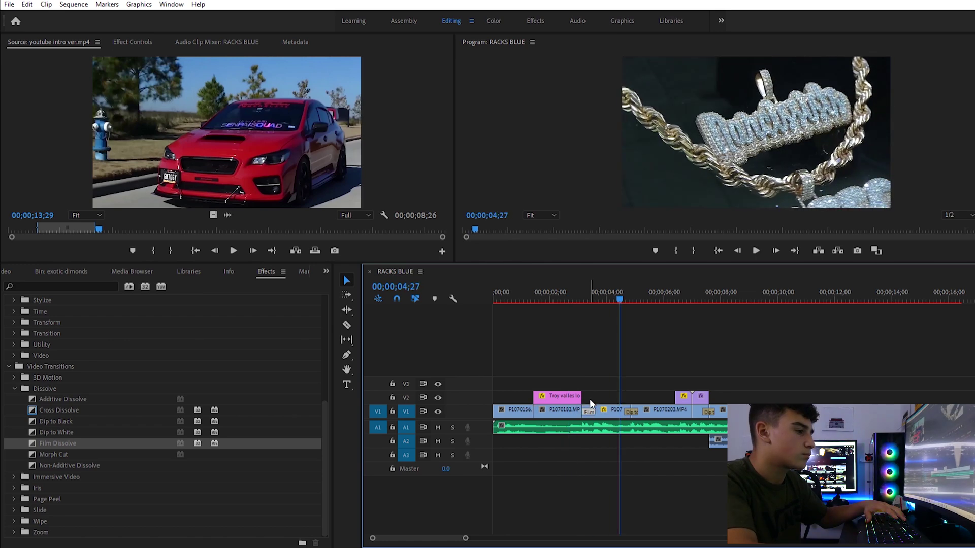
# Step: Swap the two transitions: Dip to Black between P1070183.MP4 and P1070184.MP4, and Film Dissolve between P1070184.MP4 and P1070203.MP4
pyautogui.press('Delete')
pyautogui.moveTo(55, 422); pyautogui.dragTo(582, 410)
pyautogui.moveTo(58, 443); pyautogui.dragTo(632, 411)
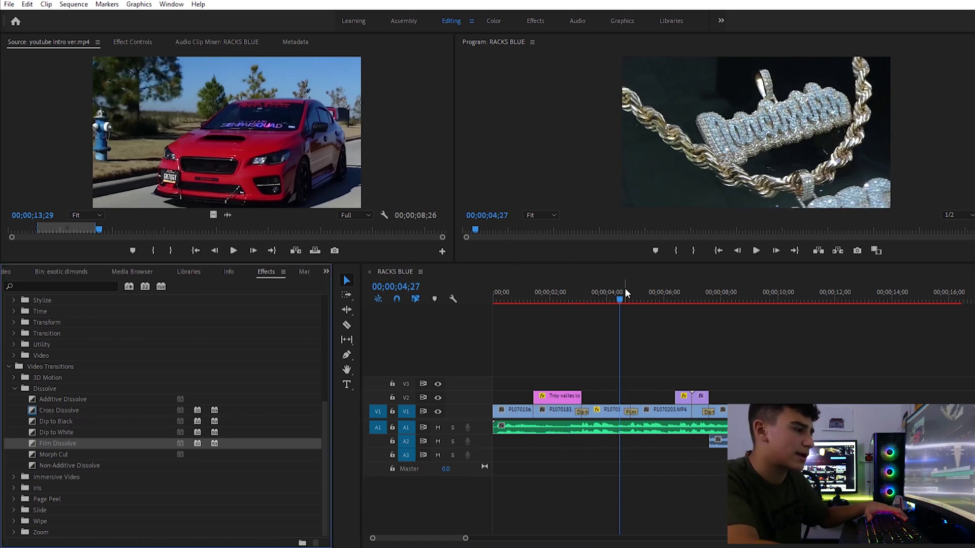
# Step: Play back the sequence from the start of the logo overlay through the Dip to Black between P1070183.MP4 and P1070184.MP4
pyautogui.moveTo(620, 299); pyautogui.dragTo(560, 301)
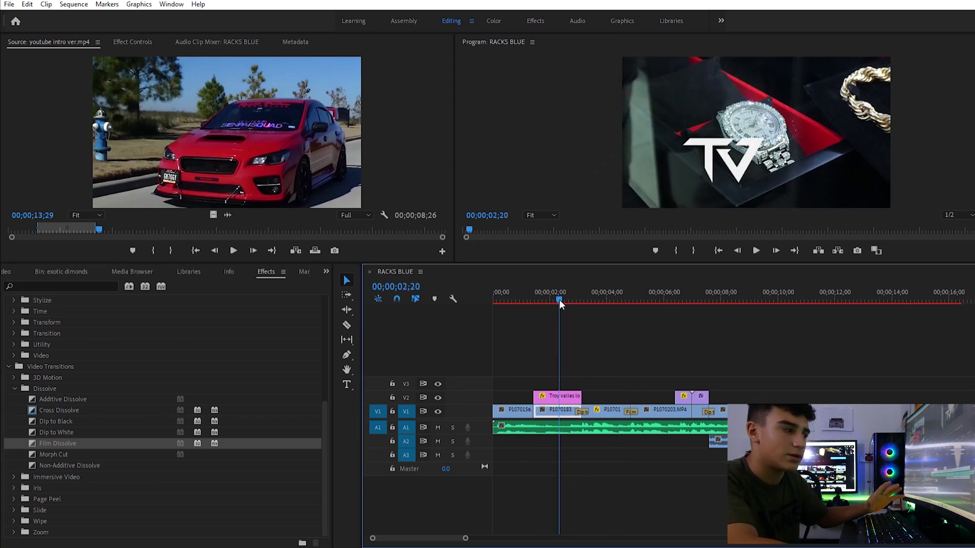
pyautogui.moveTo(559, 299); pyautogui.dragTo(535, 306)
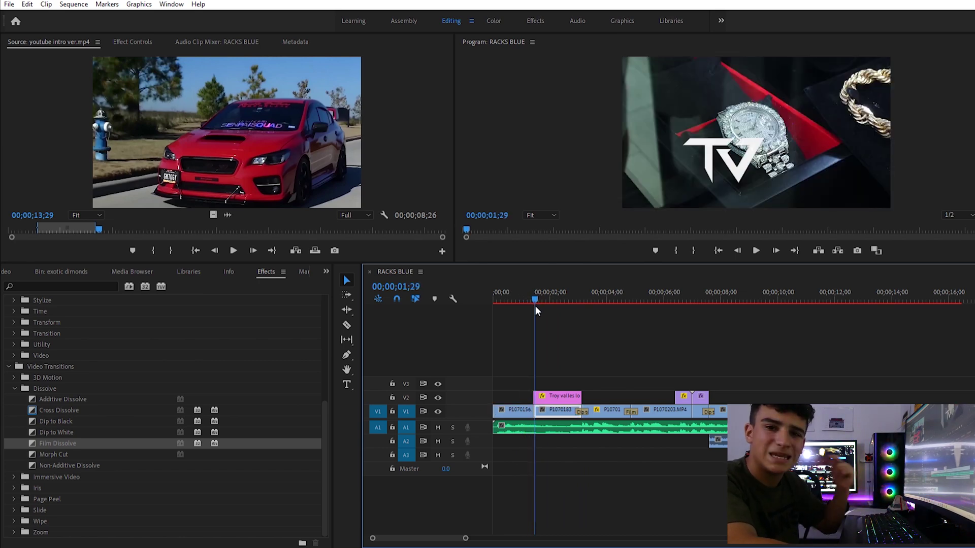
pyautogui.moveTo(535, 306)
pyautogui.mouseDown()
pyautogui.moveTo(565, 313)
pyautogui.moveTo(541, 322)
pyautogui.mouseUp()
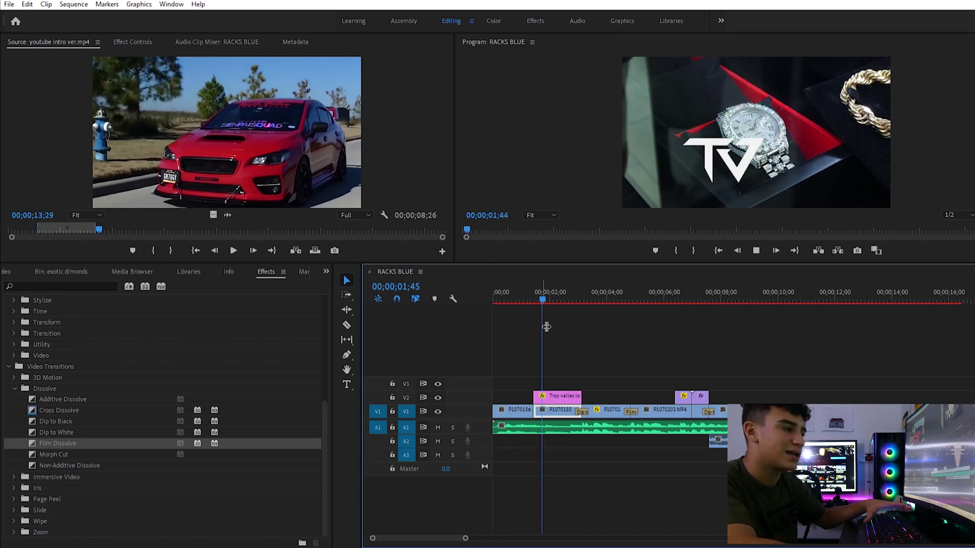
pyautogui.press('space')
pyautogui.press('space')
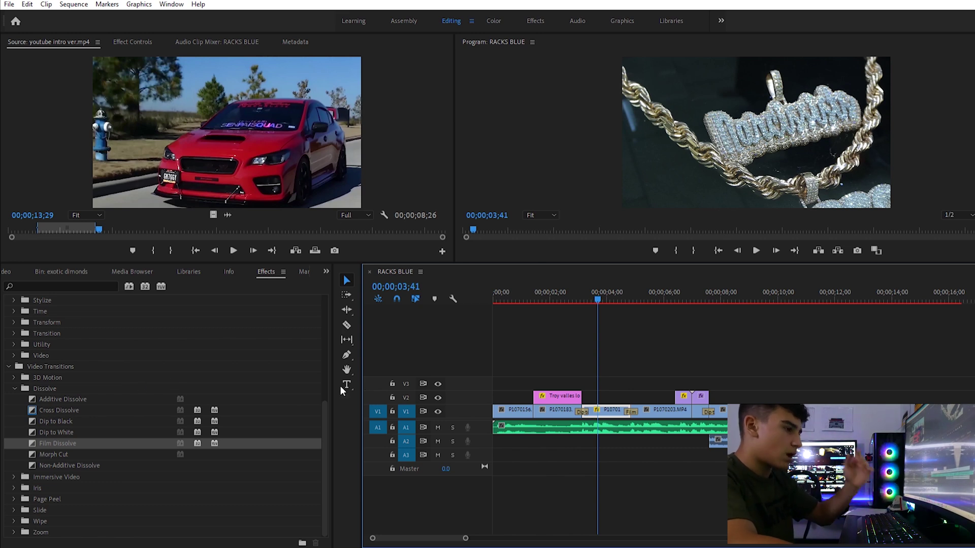
# Step: Lengthen the Film Dissolve between P1070184.MP4 and P1070203.MP4 to span from about 4 to nearly 6 seconds on the timeline
pyautogui.moveTo(600, 289); pyautogui.dragTo(629, 301)
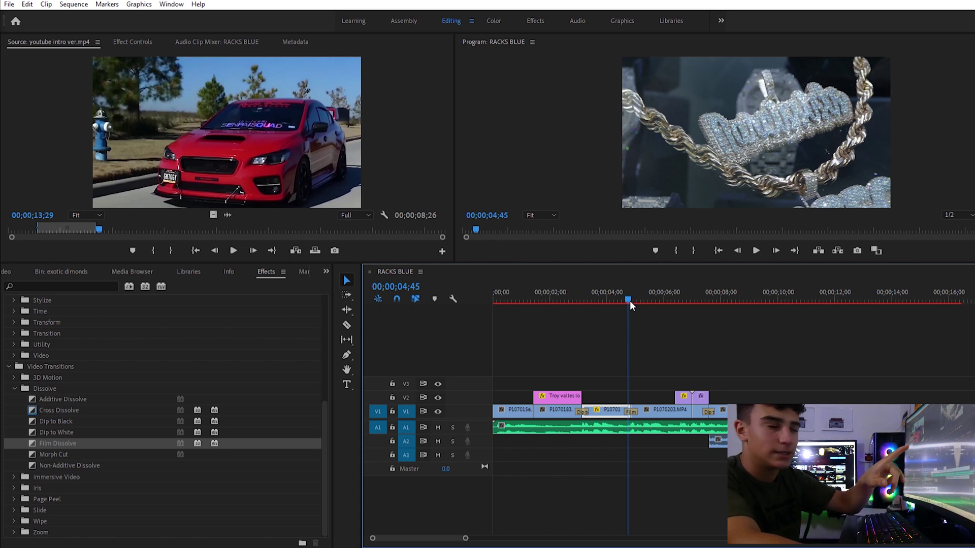
pyautogui.moveTo(630, 300); pyautogui.dragTo(609, 303)
pyautogui.moveTo(640, 410); pyautogui.dragTo(656, 409)
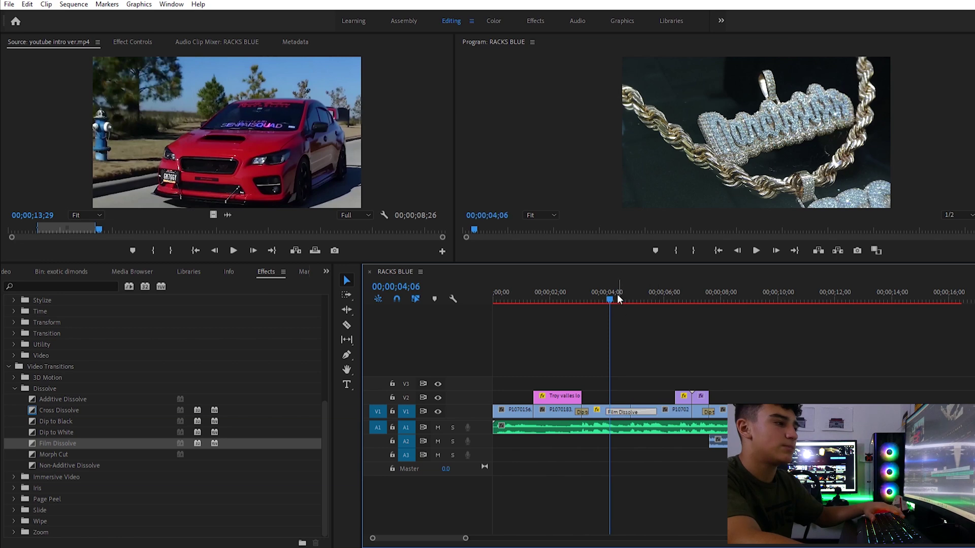
# Step: Play back and scrub through the lengthened Film Dissolve from the chain pendant clip into the watch clip
pyautogui.moveTo(617, 294); pyautogui.dragTo(593, 290)
pyautogui.press('space')
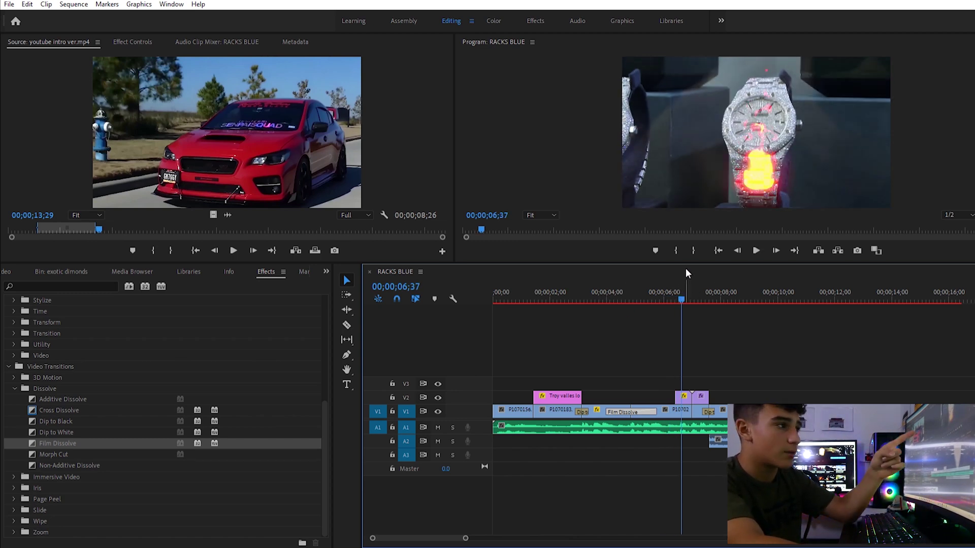
pyautogui.click(679, 291)
pyautogui.moveTo(678, 289); pyautogui.dragTo(609, 287)
pyautogui.press('space')
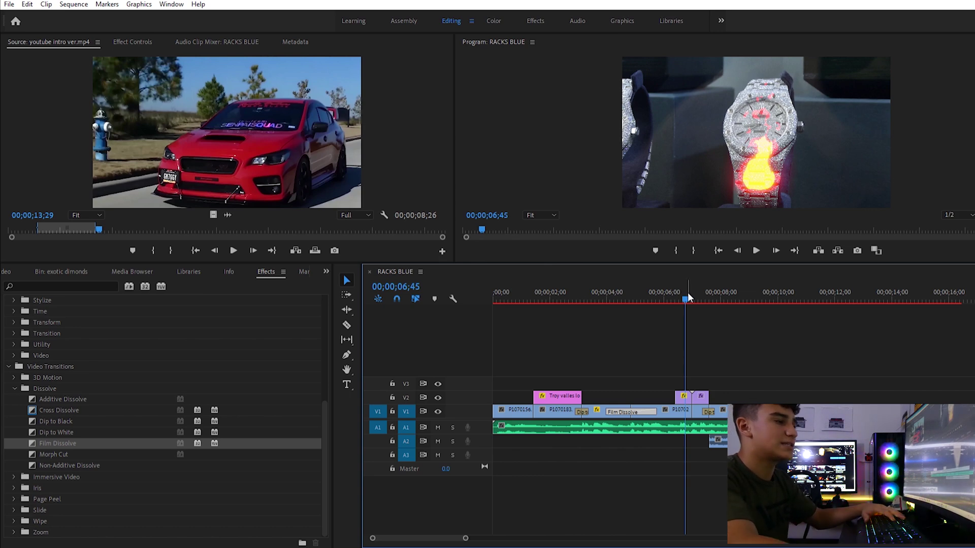
pyautogui.moveTo(689, 284); pyautogui.dragTo(649, 338)
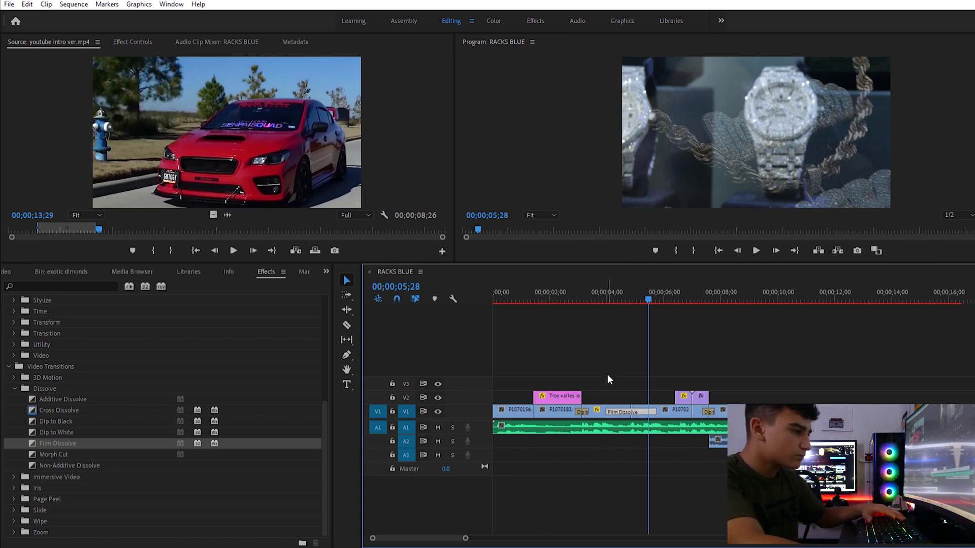
# Step: Set the sequence's Out point at 00;00;17;42, just past the end of the intro segment
pyautogui.hscroll(5, 607, 376)
pyautogui.hscroll(-5, 598, 318)
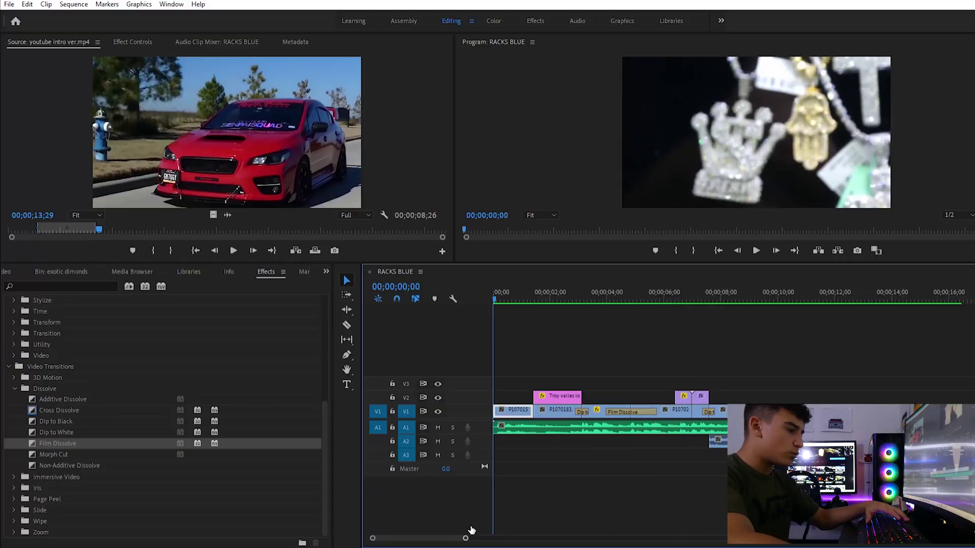
pyautogui.moveTo(471, 531); pyautogui.dragTo(595, 524)
pyautogui.click(572, 288)
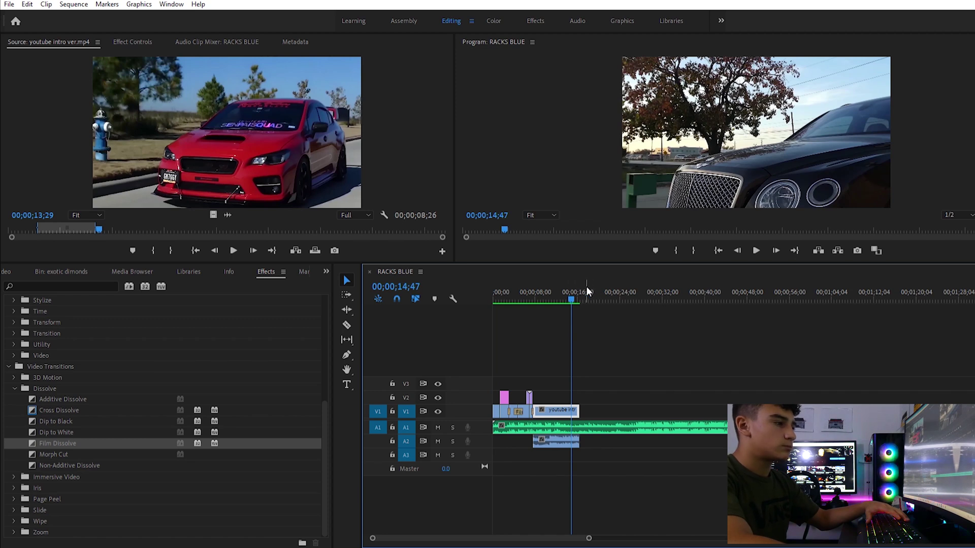
pyautogui.click(587, 289)
pyautogui.press('o')
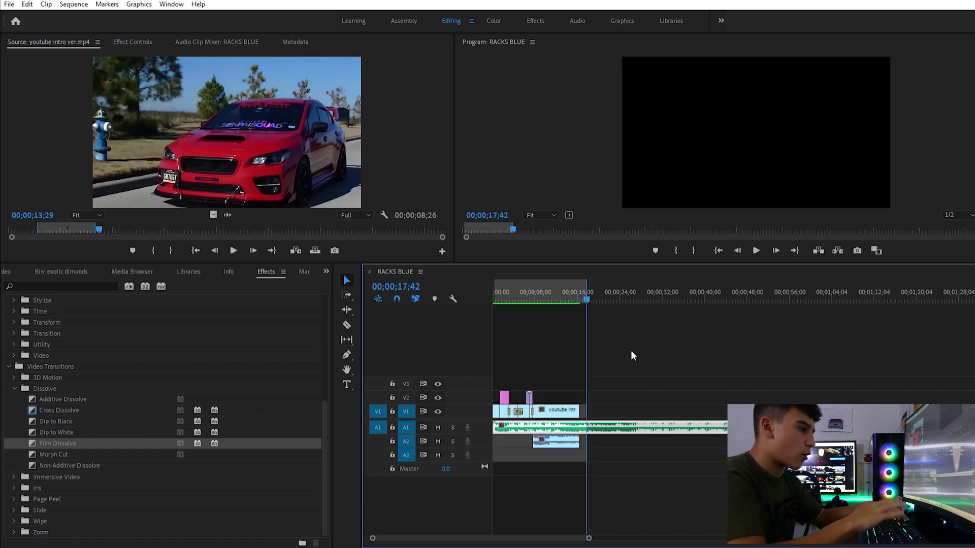
# Step: Trim the end of the long music clip on A1 to the Out point at 00;00;17;42
pyautogui.moveTo(588, 537); pyautogui.dragTo(711, 535)
pyautogui.moveTo(692, 422); pyautogui.dragTo(508, 426)
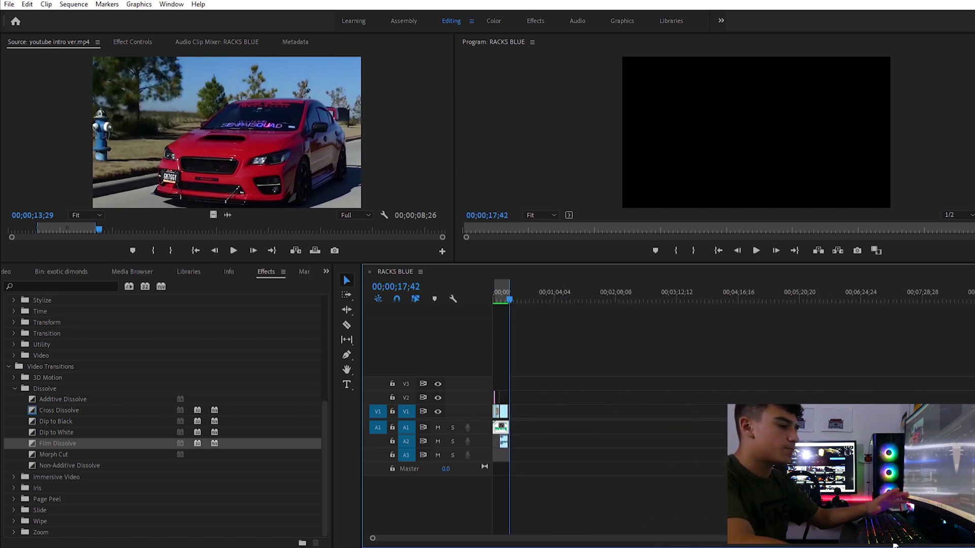
pyautogui.press('=')
pyautogui.press('=')
pyautogui.press('=')
pyautogui.press('=')
pyautogui.press('=')
pyautogui.press('=')
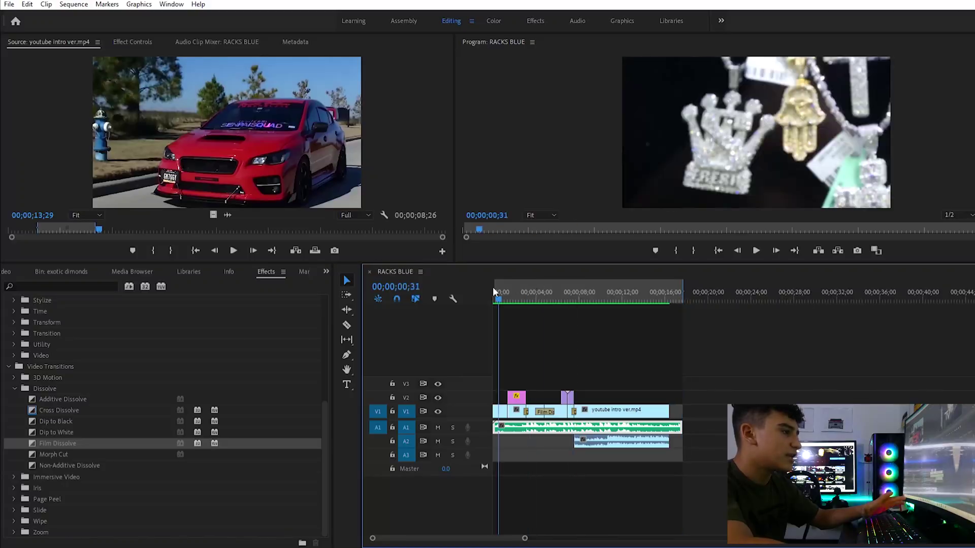
# Step: Scrub through the marked range up to 00;00;15;57 and open the media export settings for the RACKS BLUE sequence
pyautogui.moveTo(493, 288); pyautogui.dragTo(666, 294)
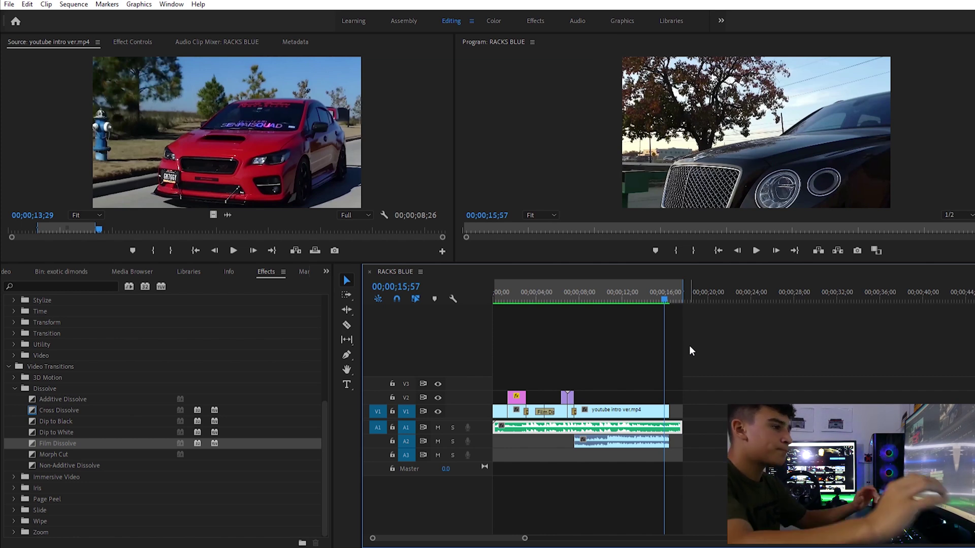
pyautogui.hotkey('ctrl', 'm')
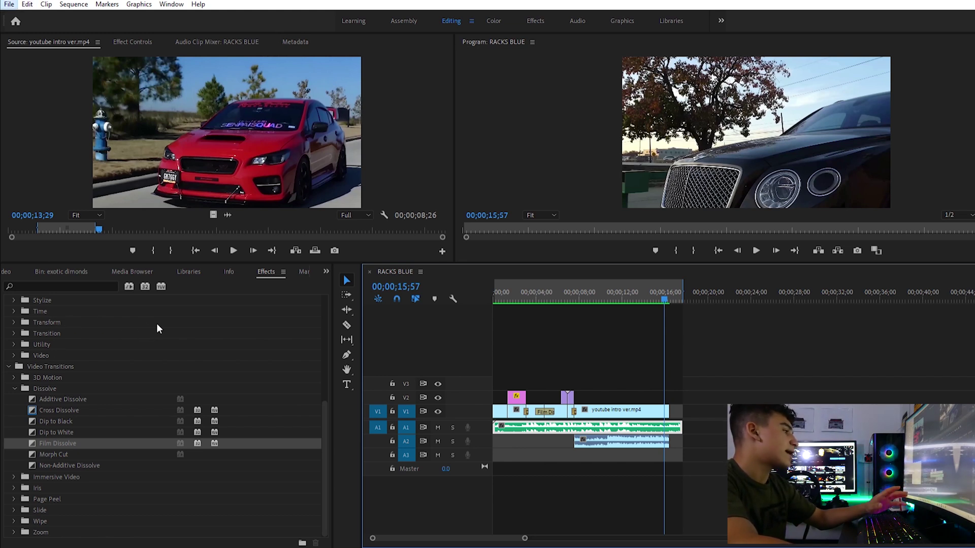
pyautogui.hotkey('ctrl', 'm')
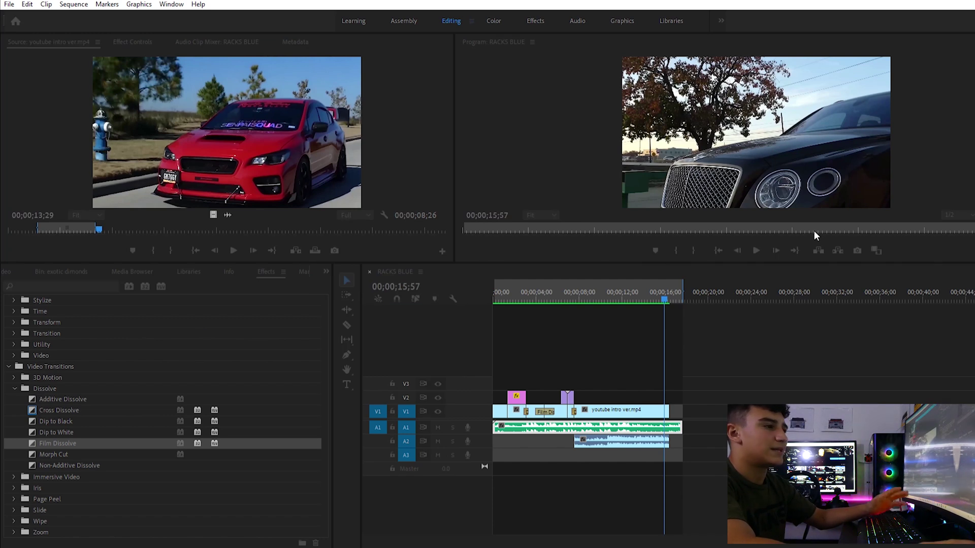